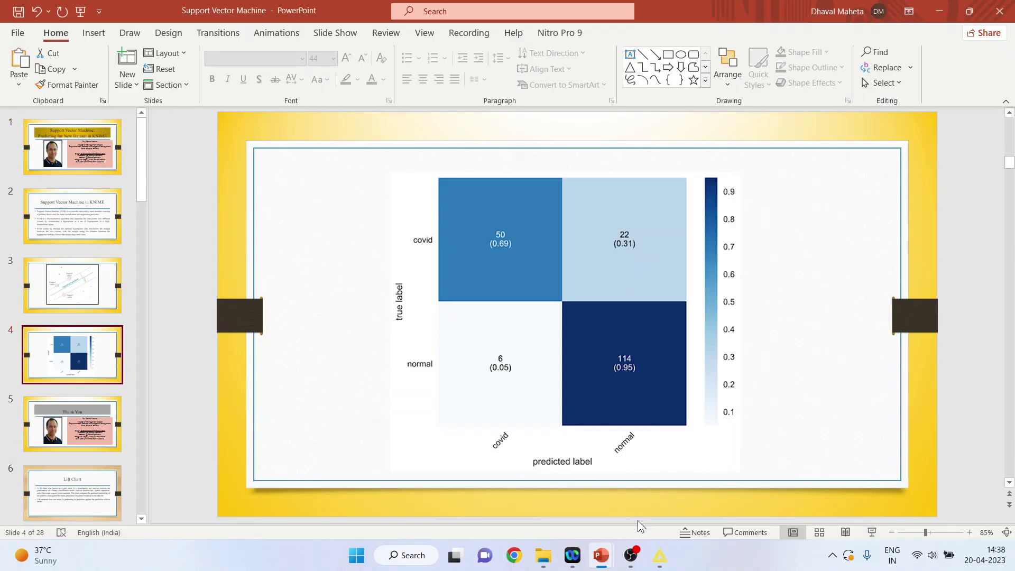
# - Add a CSV Reader node from IO > Read to the new workflow canvas
pyautogui.click(659, 559)
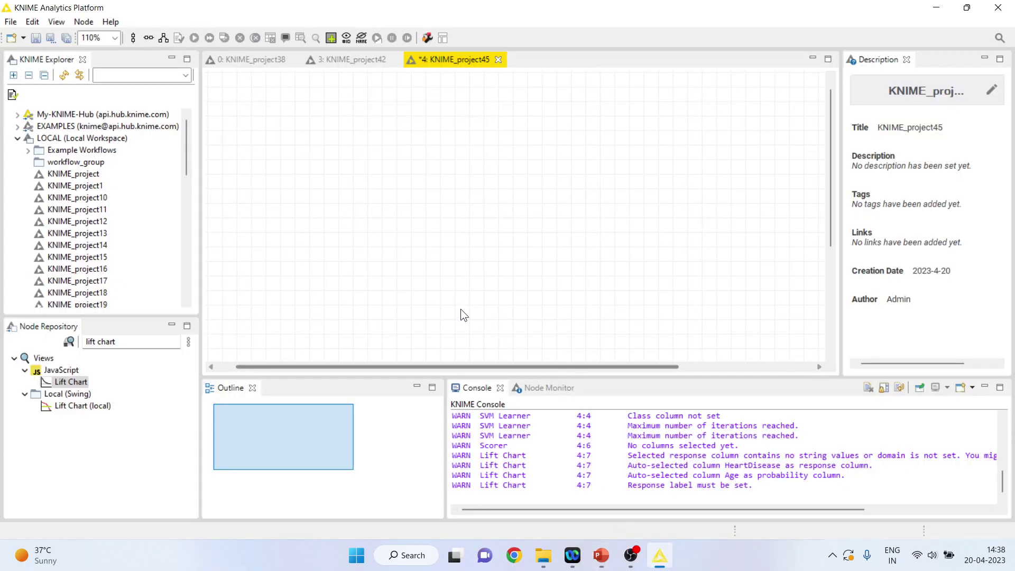
pyautogui.click(143, 341)
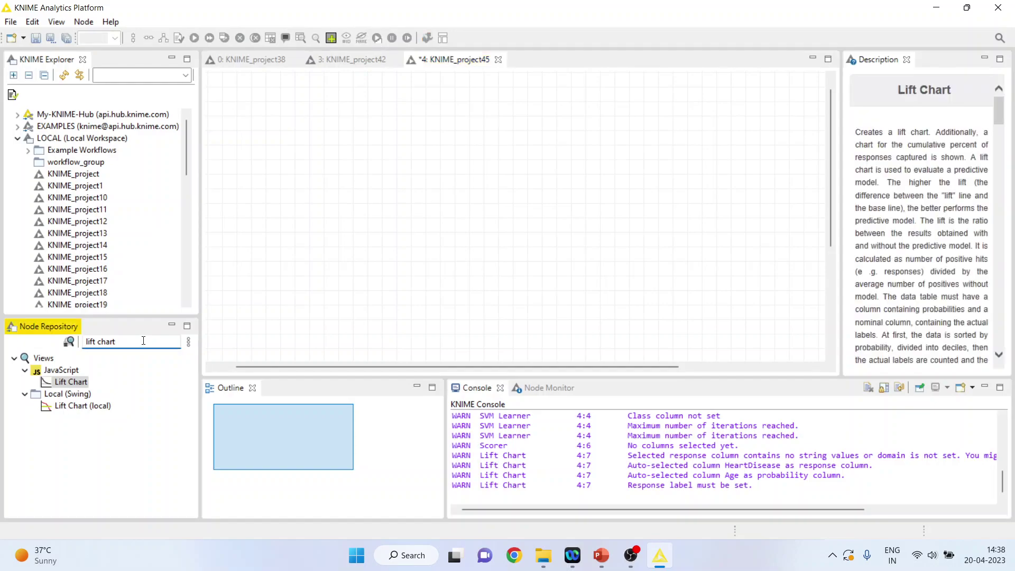
pyautogui.press('BackSpace')
pyautogui.press('BackSpace')
pyautogui.press('BackSpace')
pyautogui.press('BackSpace')
pyautogui.press('BackSpace')
pyautogui.press('BackSpace')
pyautogui.press('BackSpace')
pyautogui.press('BackSpace')
pyautogui.press('BackSpace')
pyautogui.press('BackSpace')
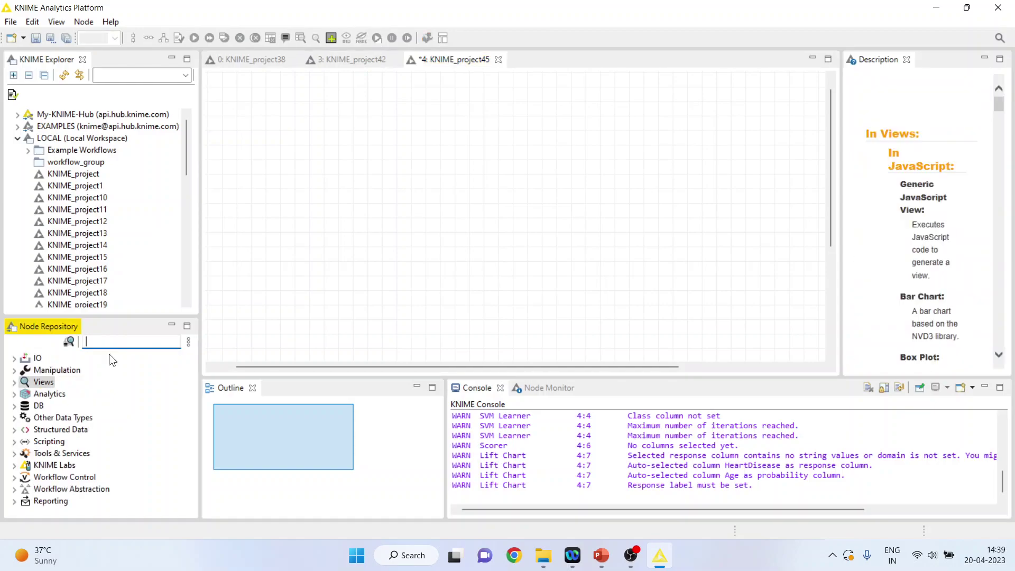
pyautogui.click(14, 358)
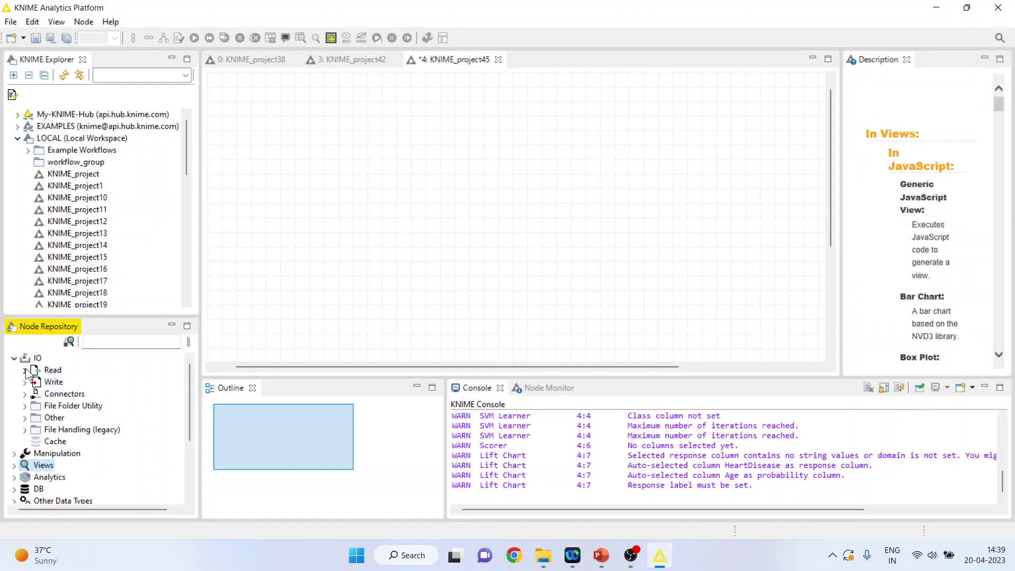
pyautogui.click(26, 371)
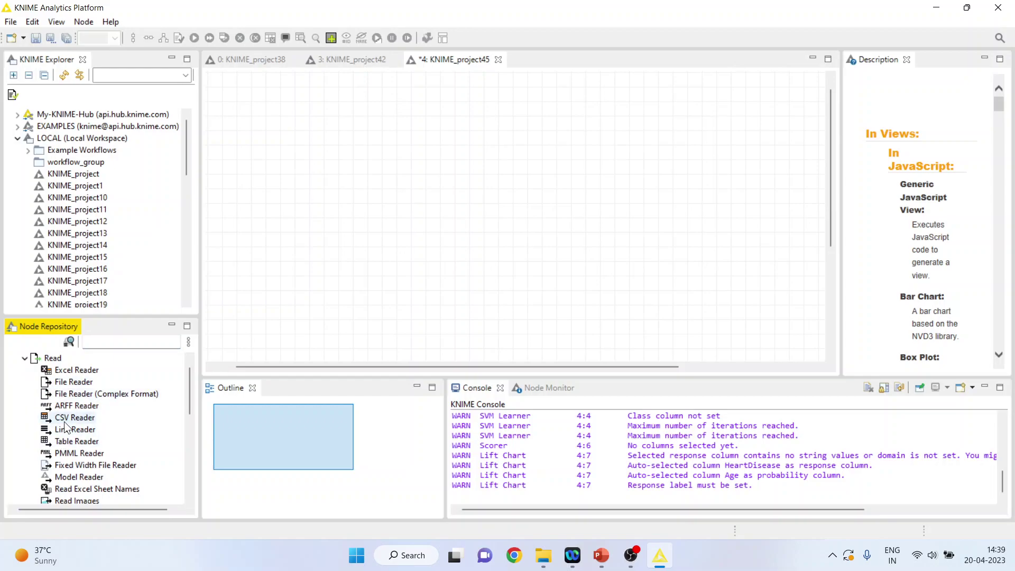
pyautogui.moveTo(65, 426); pyautogui.dragTo(540, 232)
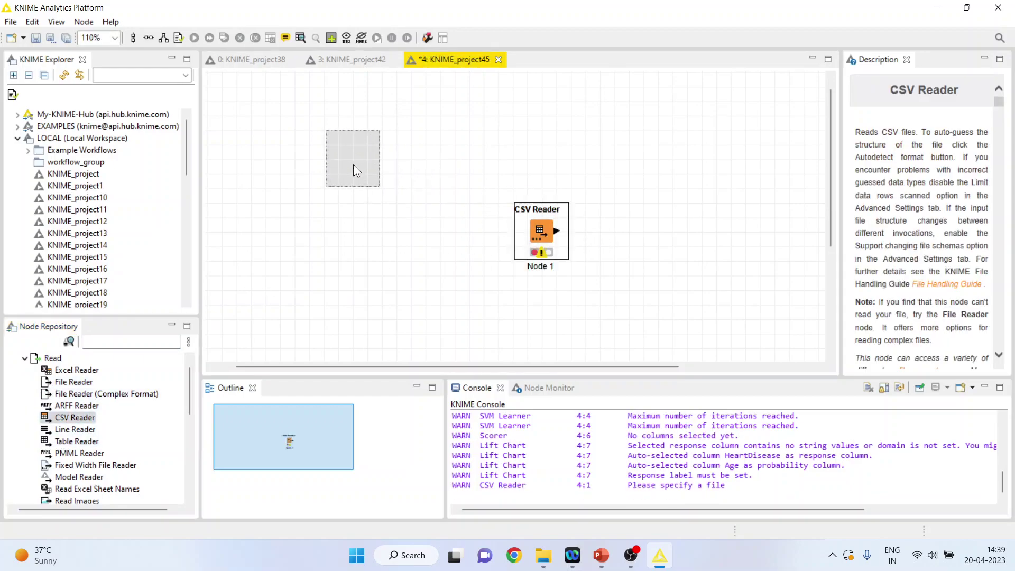
pyautogui.moveTo(357, 171); pyautogui.dragTo(294, 156)
# - Set the CSV Reader's input file to D:\...\Knime\Data\heart1.csv
pyautogui.doubleClick(300, 147)
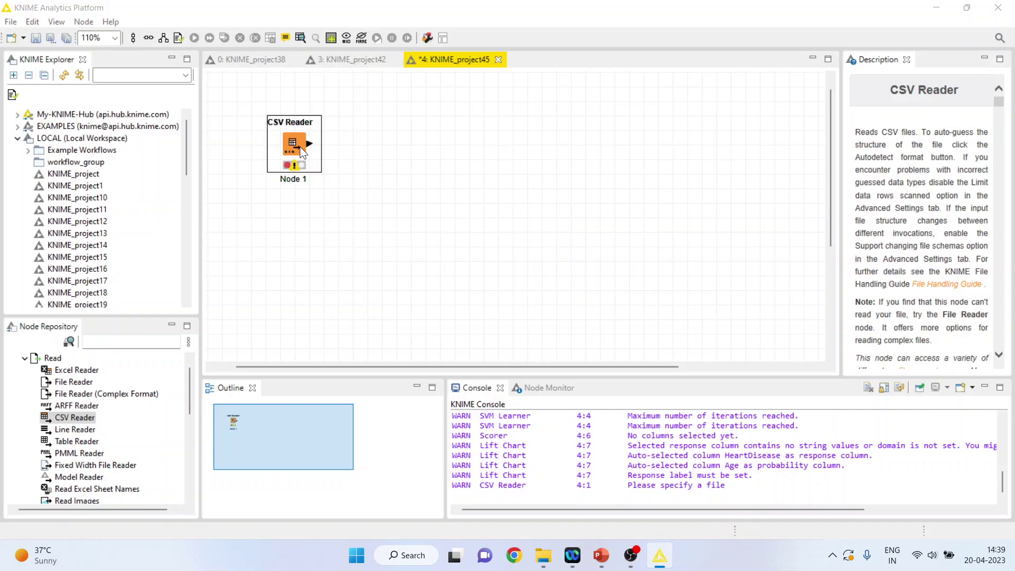
pyautogui.click(707, 130)
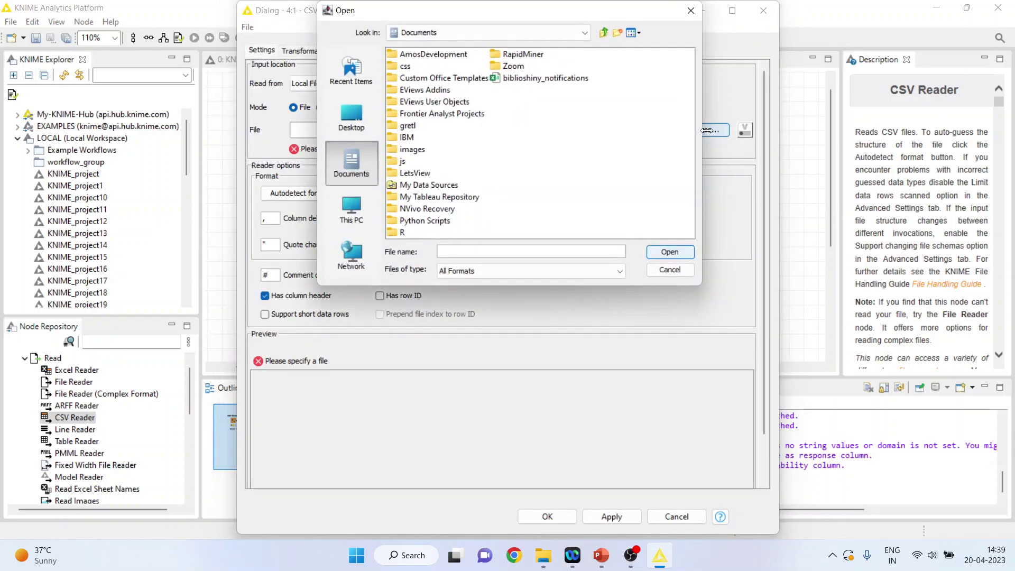
pyautogui.click(585, 33)
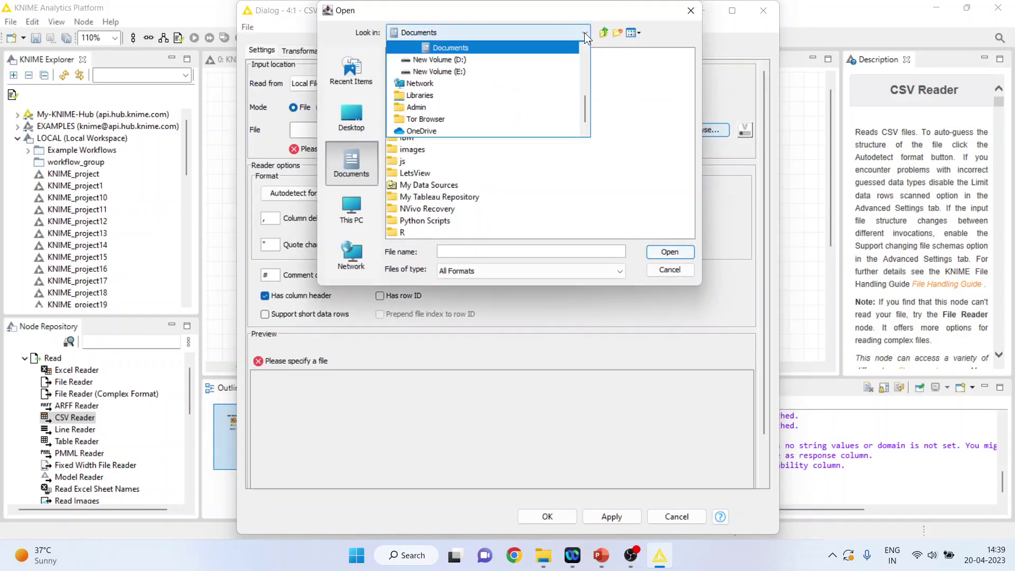
pyautogui.click(516, 58)
pyautogui.click(438, 79)
pyautogui.doubleClick(439, 81)
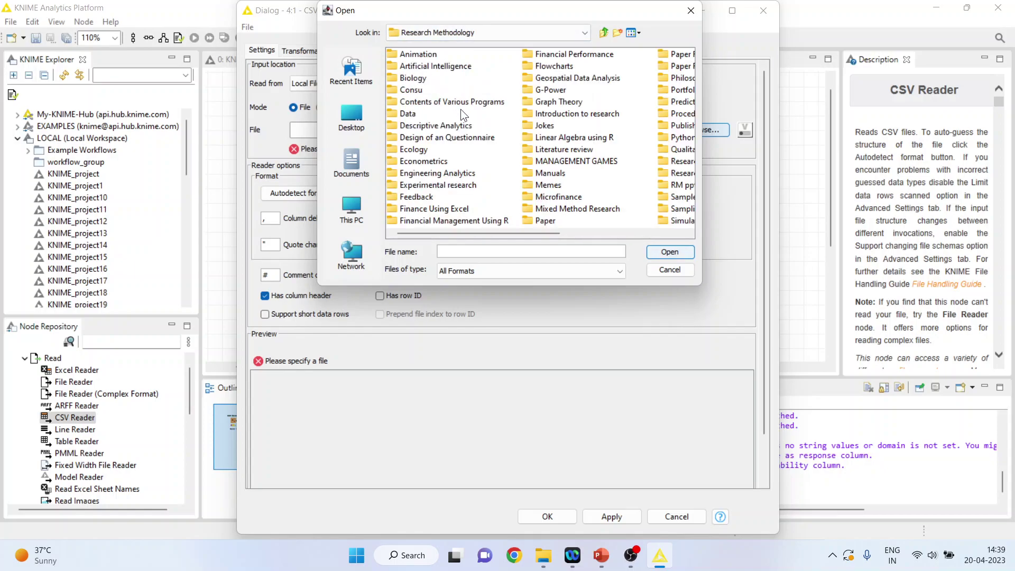
pyautogui.doubleClick(673, 103)
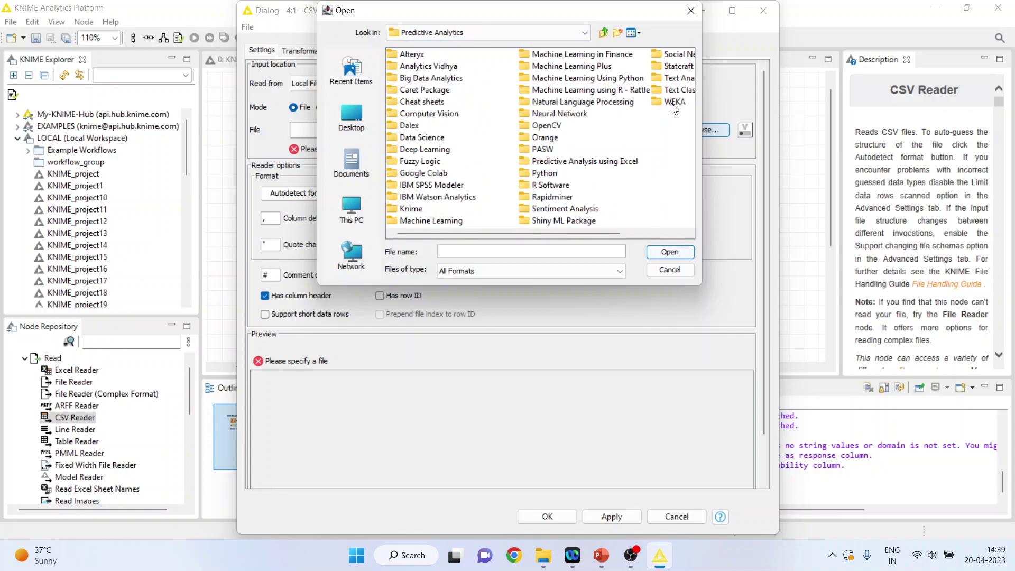
pyautogui.doubleClick(412, 209)
pyautogui.doubleClick(407, 90)
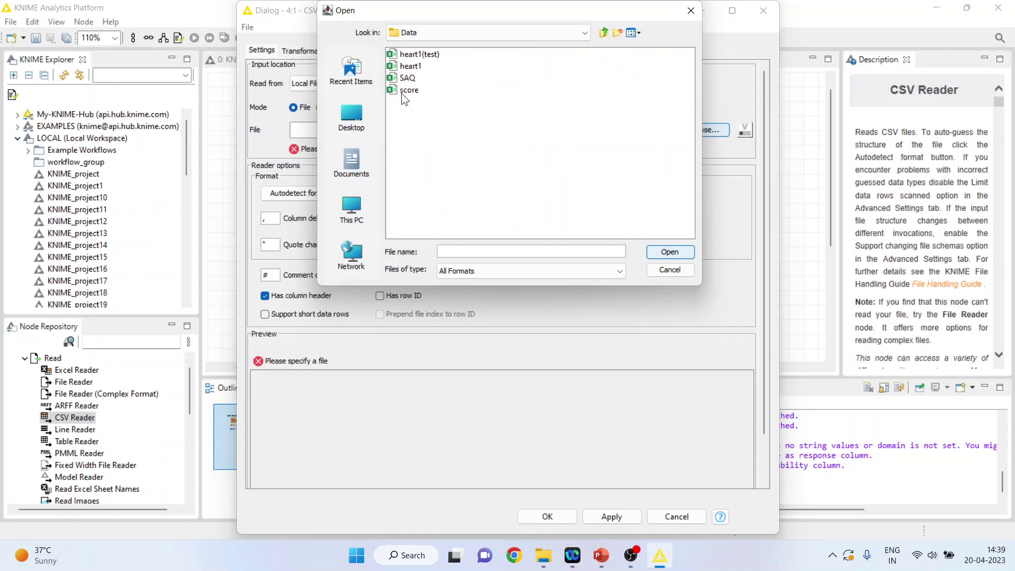
pyautogui.click(411, 66)
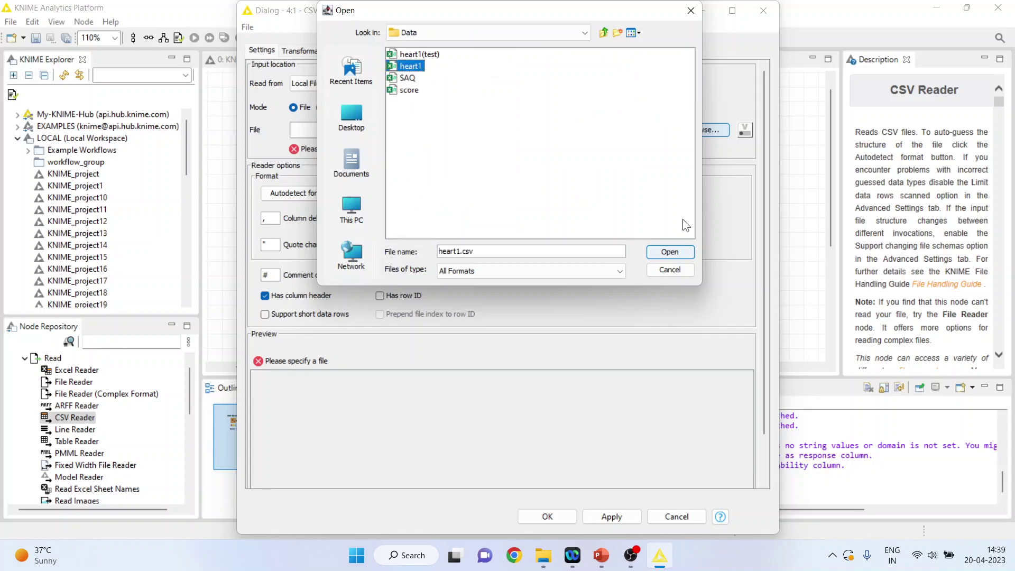
pyautogui.click(670, 252)
# - Confirm the CSV Reader settings and execute the node
pyautogui.click(561, 516)
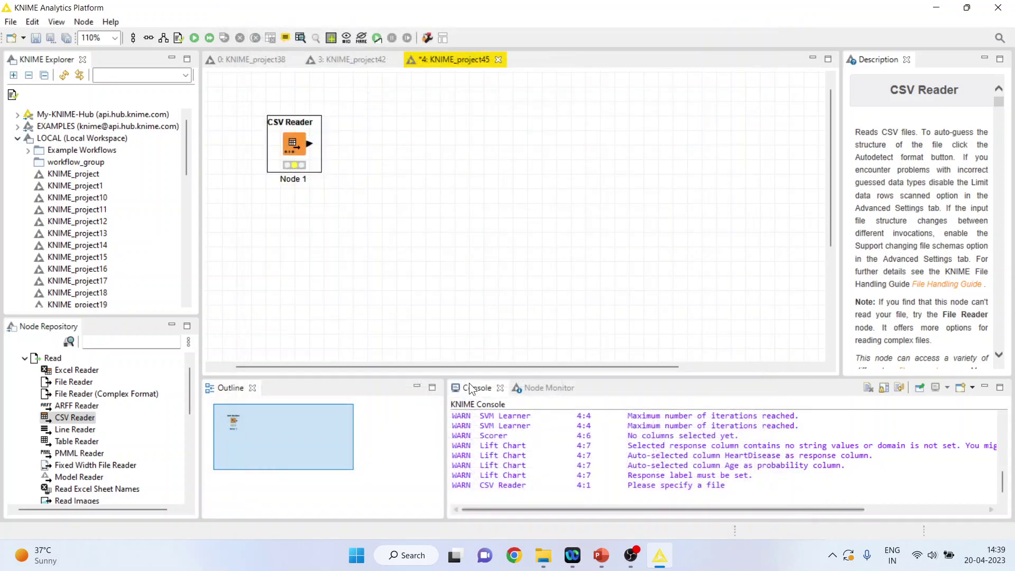
pyautogui.rightClick(293, 147)
pyautogui.click(354, 171)
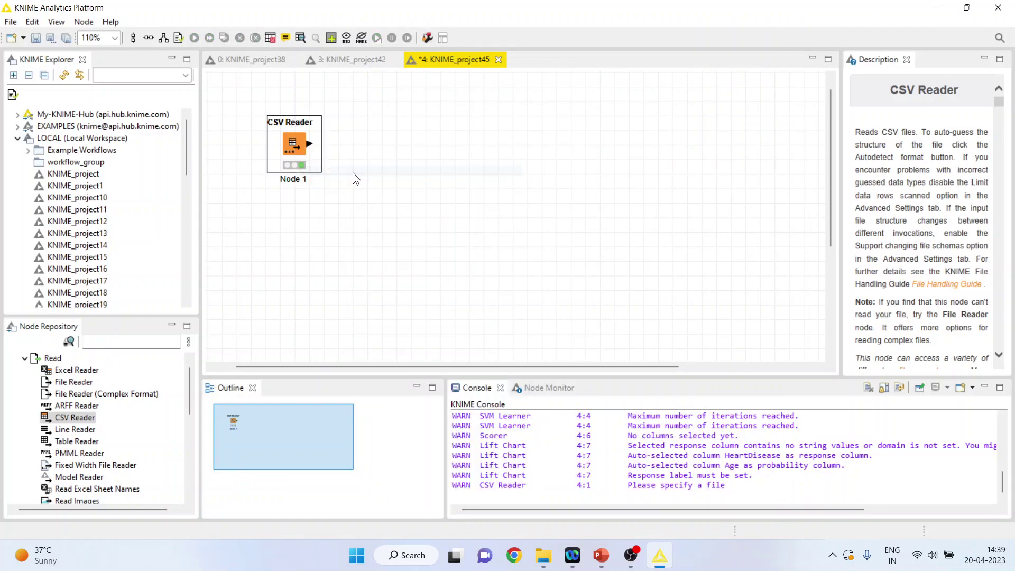
# - Open the File Table and highlight the HeartDisease, Age, RestingBP, Cholesterol and MaxHR values
pyautogui.rightClick(285, 142)
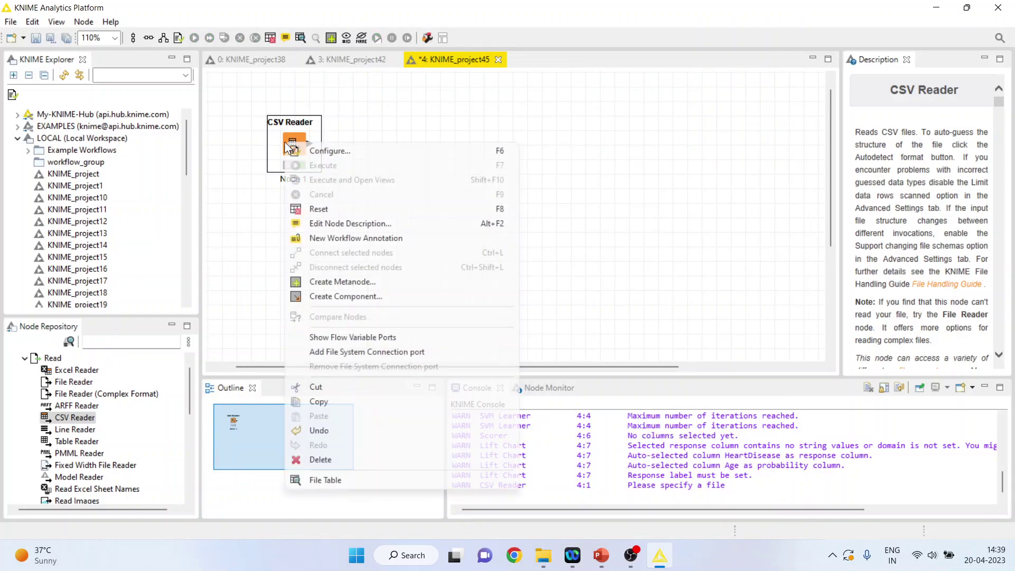
pyautogui.click(405, 483)
pyautogui.moveTo(725, 114); pyautogui.dragTo(721, 395)
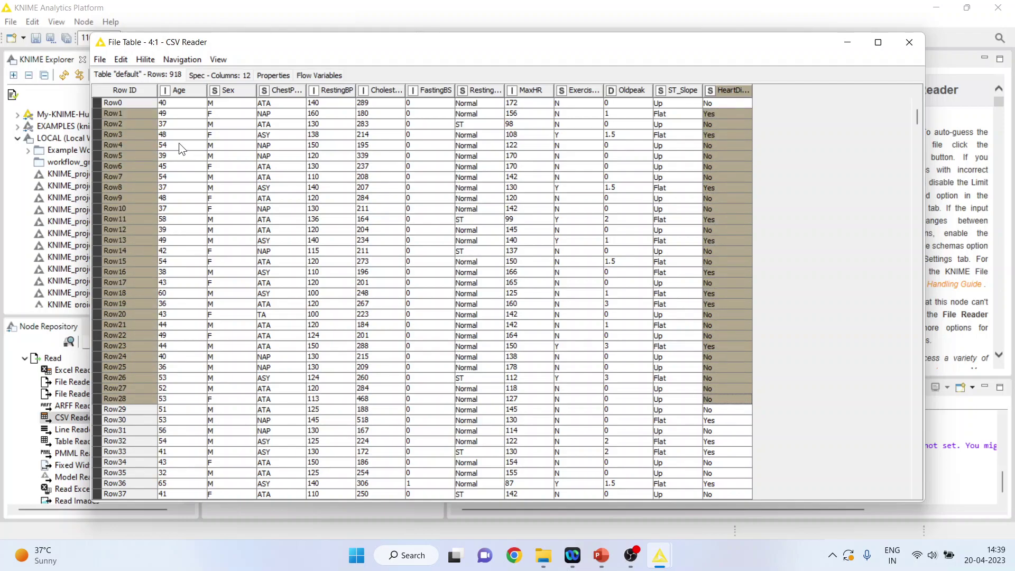
pyautogui.moveTo(190, 118); pyautogui.dragTo(197, 334)
pyautogui.click(329, 114)
pyautogui.moveTo(329, 120); pyautogui.dragTo(343, 356)
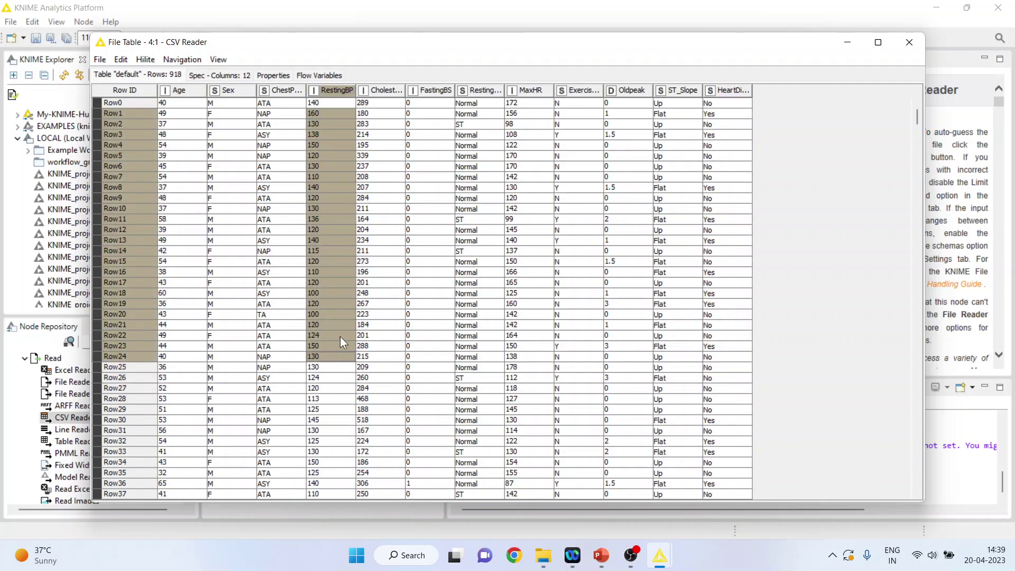
pyautogui.moveTo(378, 127); pyautogui.dragTo(391, 355)
pyautogui.moveTo(529, 115); pyautogui.dragTo(529, 402)
# - Add a Column Filter node connected after the CSV Reader
pyautogui.click(909, 42)
pyautogui.click(132, 342)
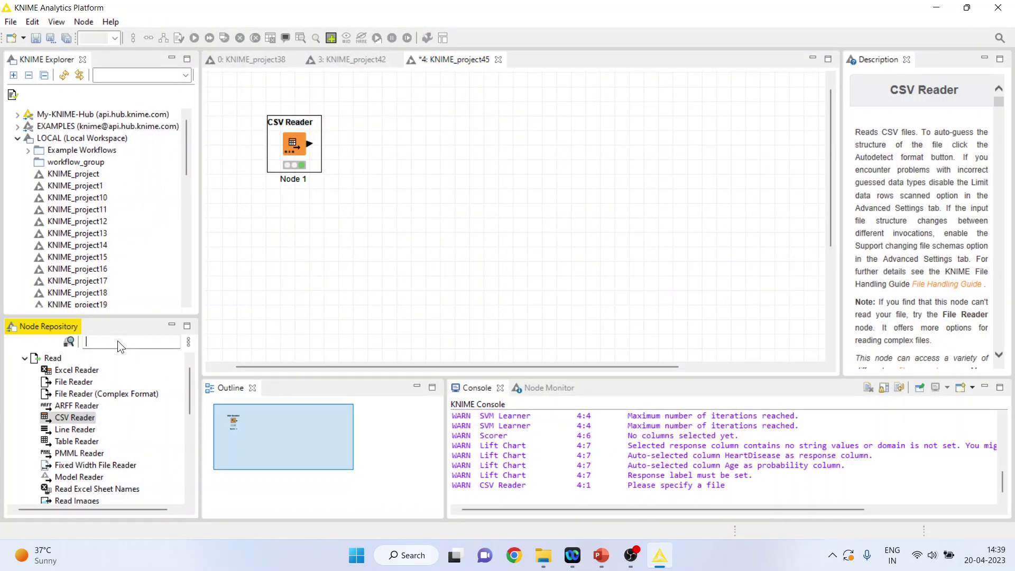
pyautogui.write('column')
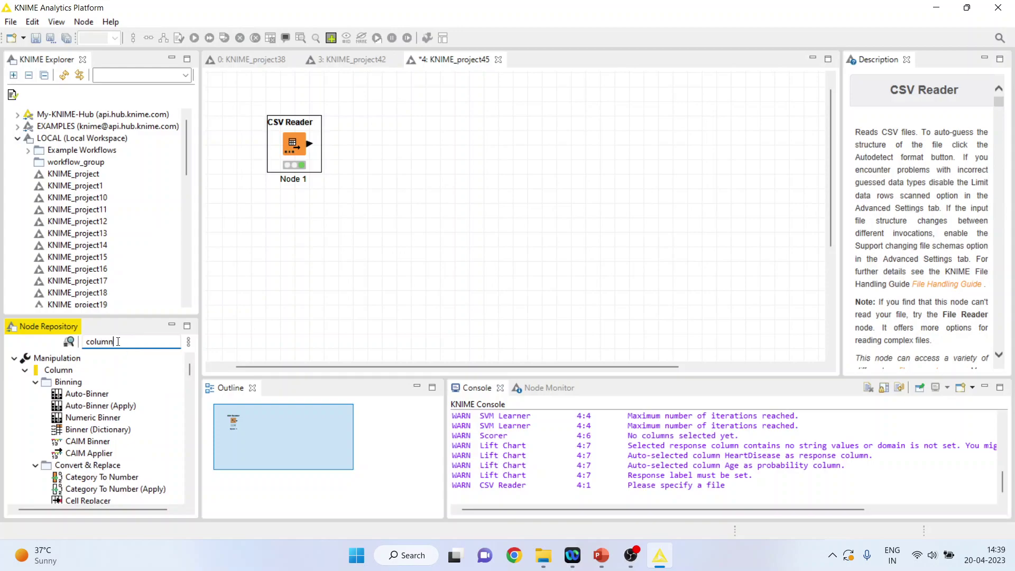
pyautogui.write(' filter')
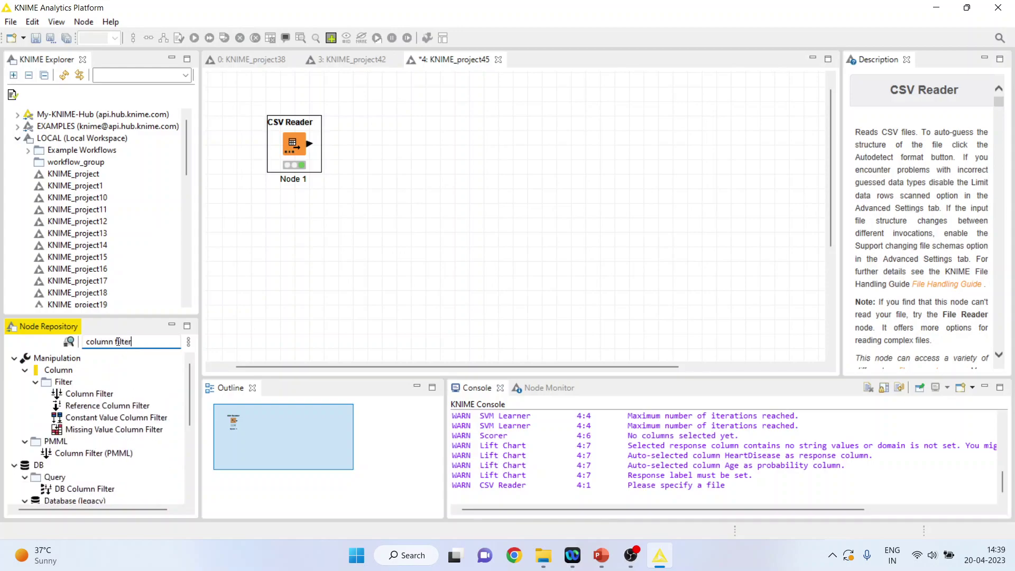
pyautogui.doubleClick(106, 394)
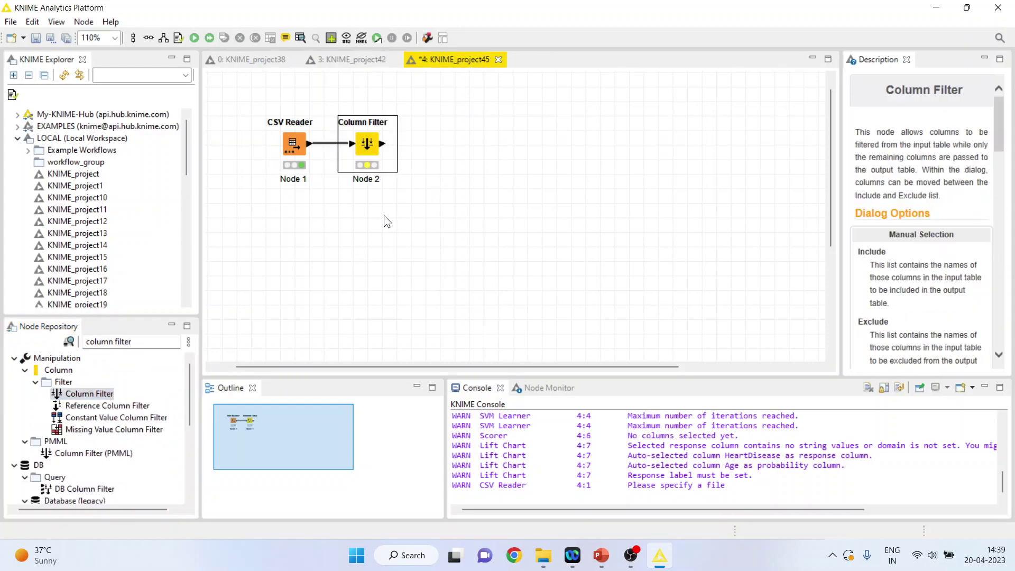
# - Configure the Column Filter to keep only Age, RestingBP, Cholesterol, MaxHR and HeartDisease
pyautogui.rightClick(371, 149)
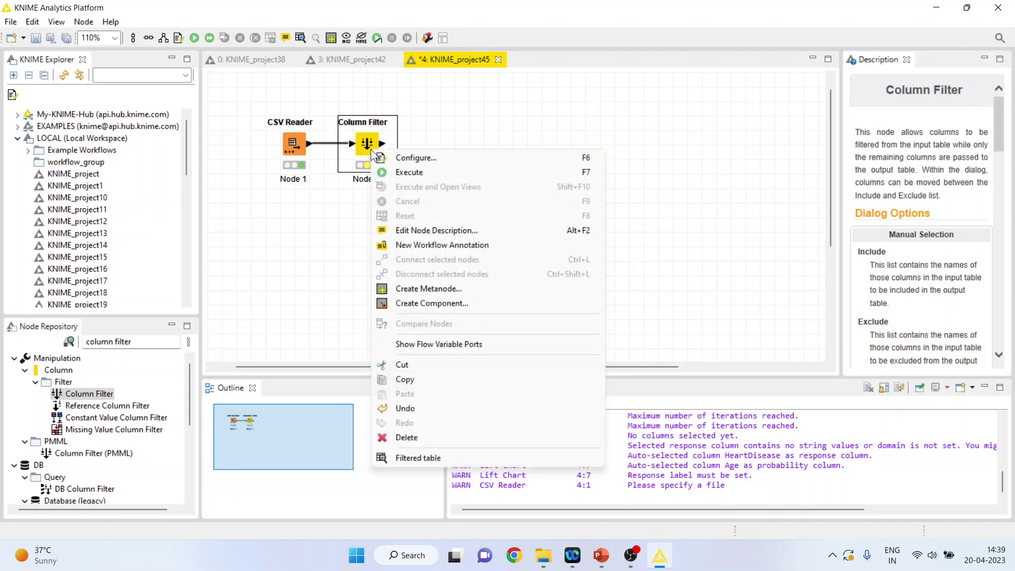
pyautogui.click(416, 158)
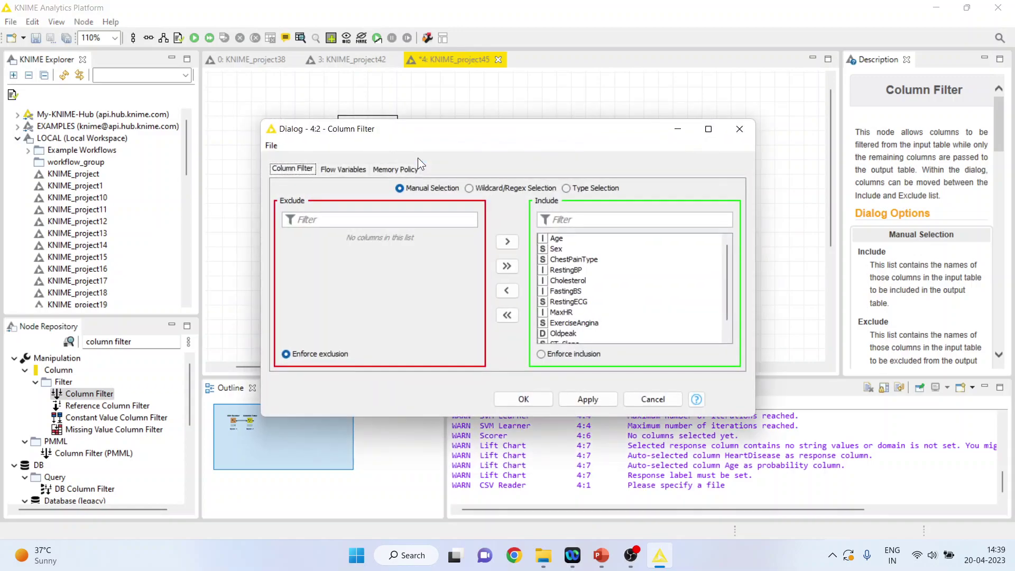
pyautogui.click(507, 315)
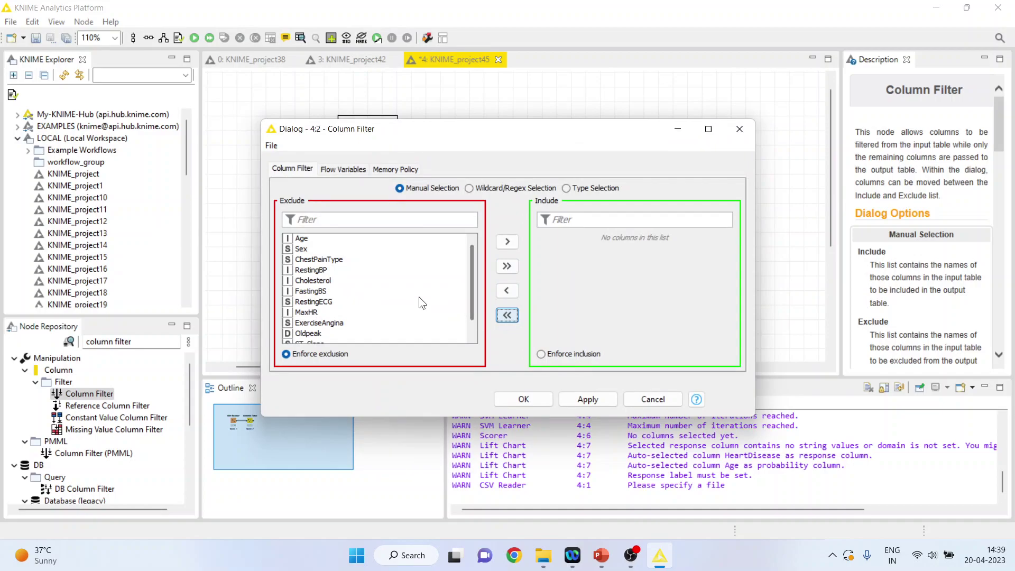
pyautogui.click(301, 239)
pyautogui.click(507, 242)
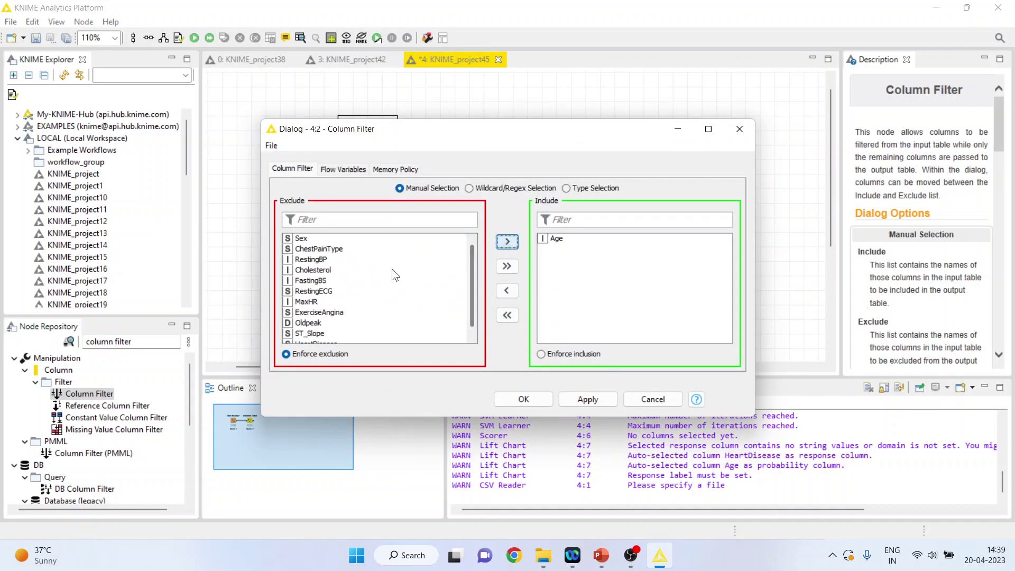
pyautogui.click(320, 260)
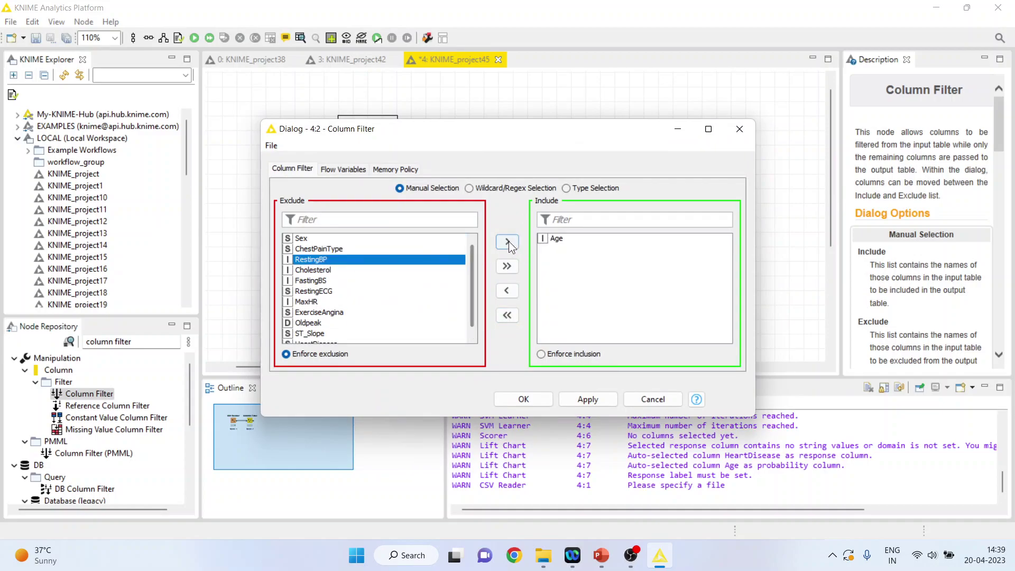
pyautogui.click(509, 243)
pyautogui.click(324, 260)
pyautogui.click(502, 244)
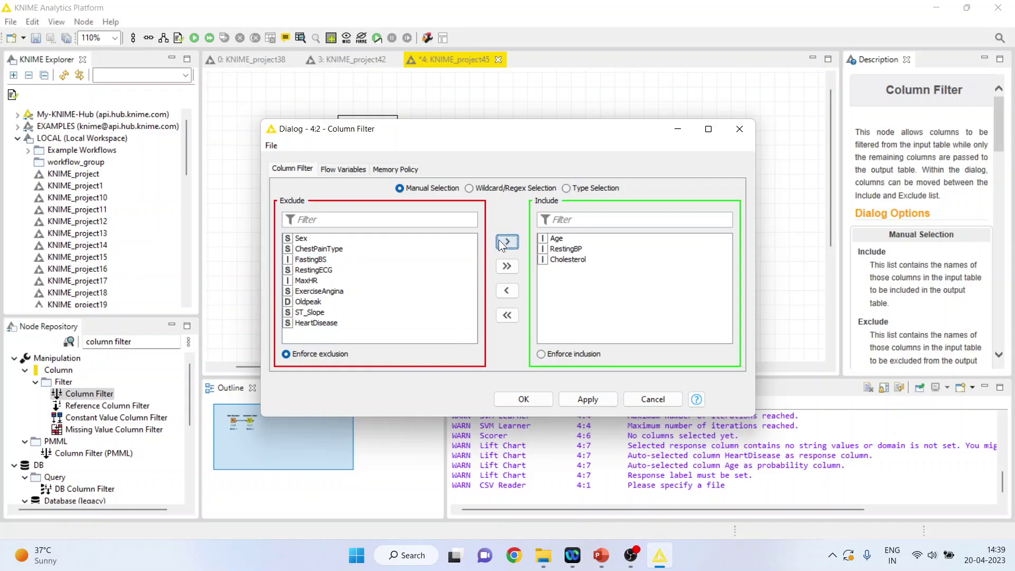
pyautogui.click(318, 280)
pyautogui.click(507, 242)
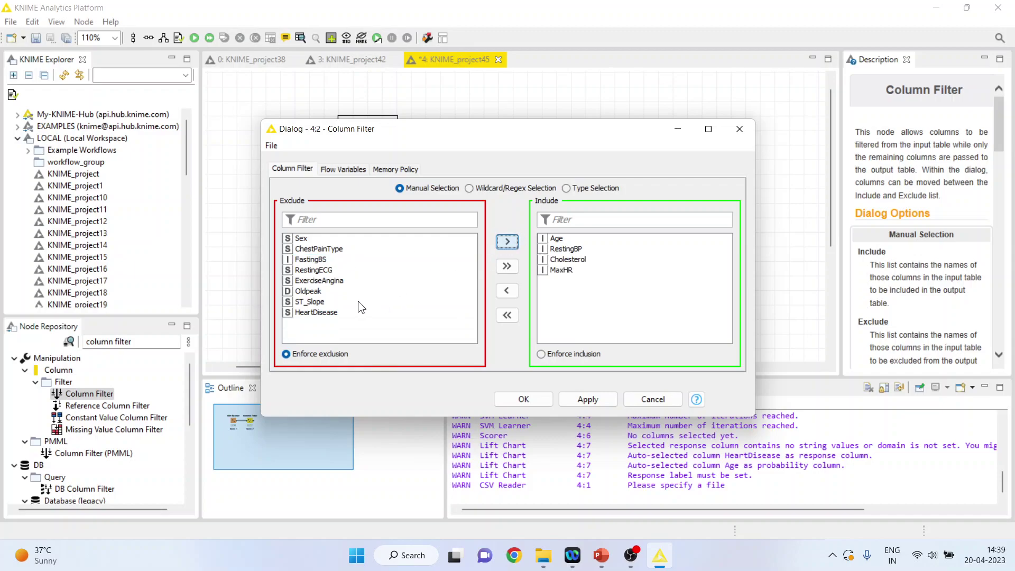
pyautogui.click(318, 313)
pyautogui.click(508, 242)
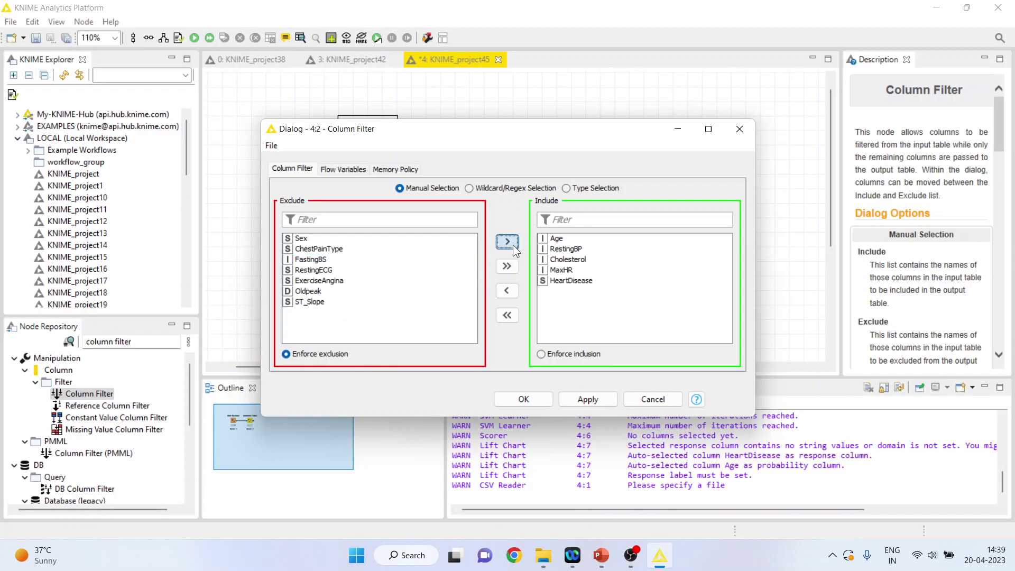
pyautogui.click(524, 400)
# - Execute the Column Filter and open its Filtered table output
pyautogui.rightClick(372, 148)
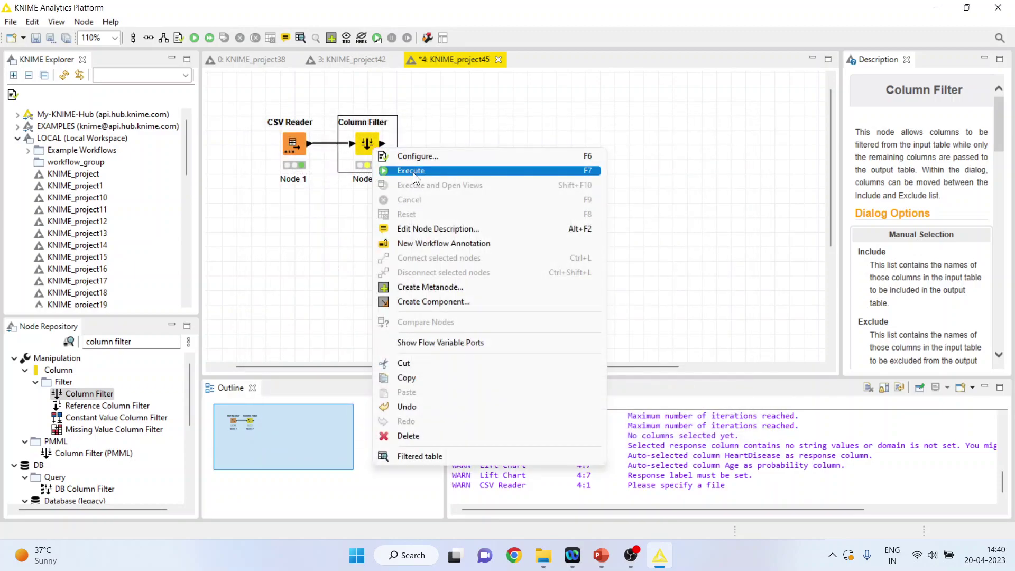
pyautogui.click(413, 171)
pyautogui.rightClick(373, 147)
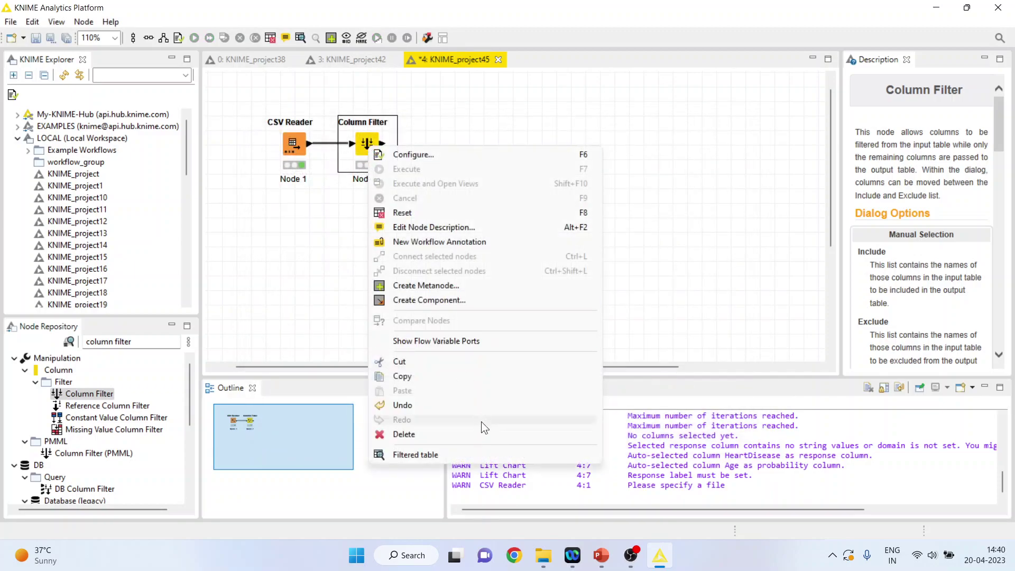
pyautogui.click(479, 453)
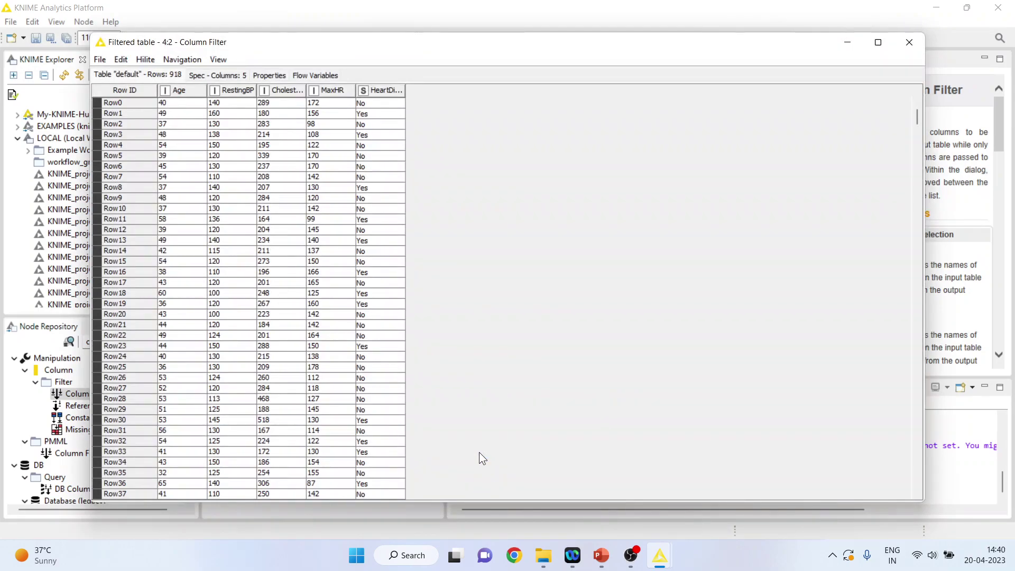
# - Add a Partitioning node after the Column Filter via the 'parti' search
pyautogui.click(909, 42)
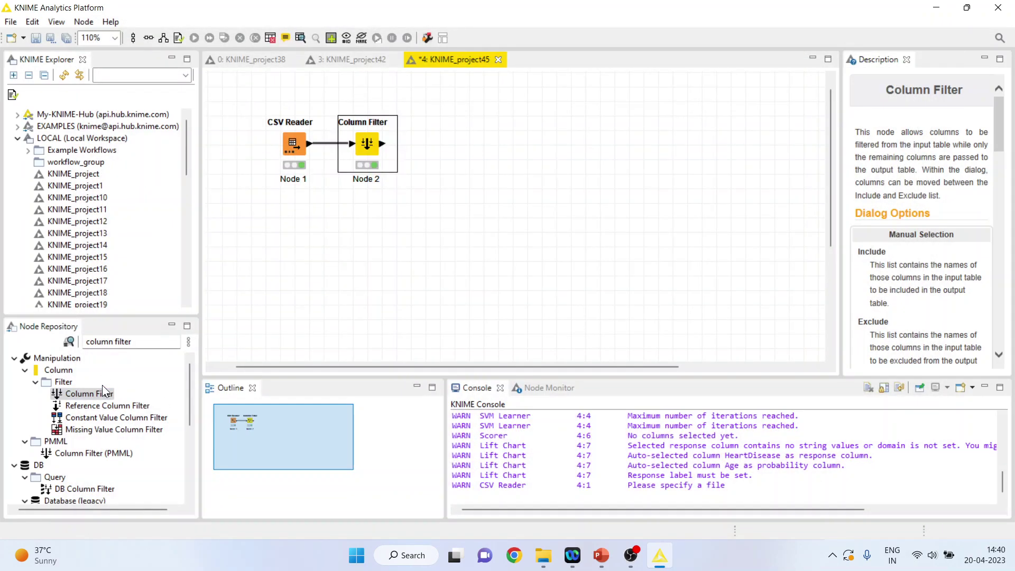
pyautogui.click(146, 341)
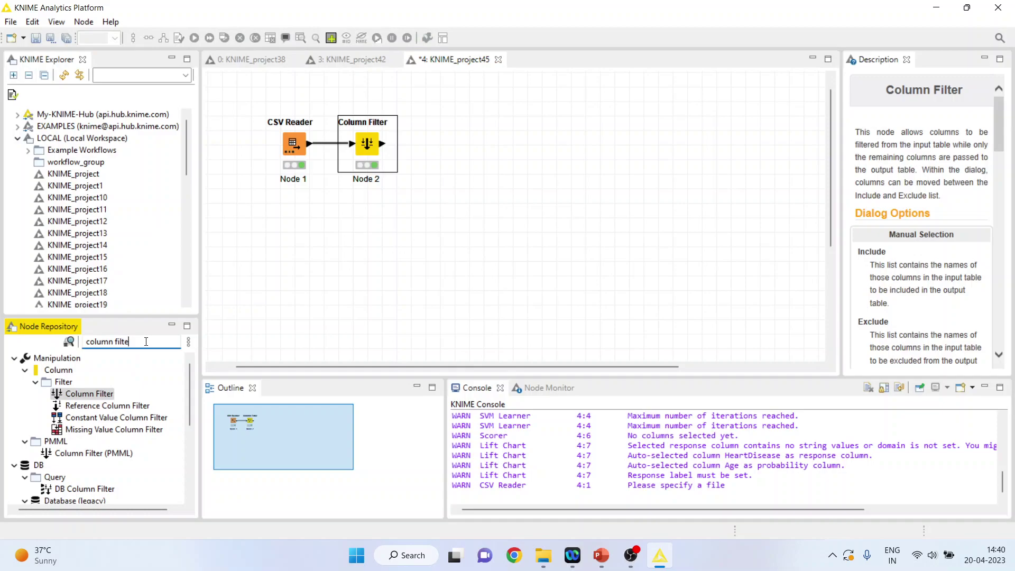
pyautogui.press('BackSpace')
pyautogui.press('BackSpace')
pyautogui.press('BackSpace')
pyautogui.press('BackSpace')
pyautogui.press('BackSpace')
pyautogui.press('BackSpace')
pyautogui.press('BackSpace')
pyautogui.press('BackSpace')
pyautogui.press('BackSpace')
pyautogui.press('BackSpace')
pyautogui.press('BackSpace')
pyautogui.press('BackSpace')
pyautogui.press('BackSpace')
pyautogui.write('parti')
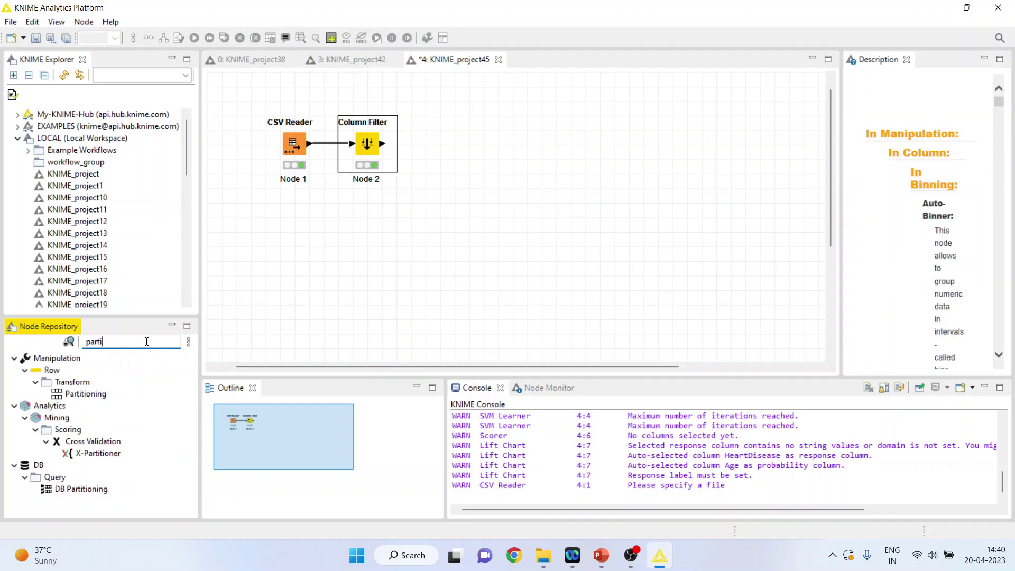
pyautogui.doubleClick(100, 394)
# - Set Partitioning to a relative 80% first partition with stratified sampling on HeartDisease
pyautogui.rightClick(447, 147)
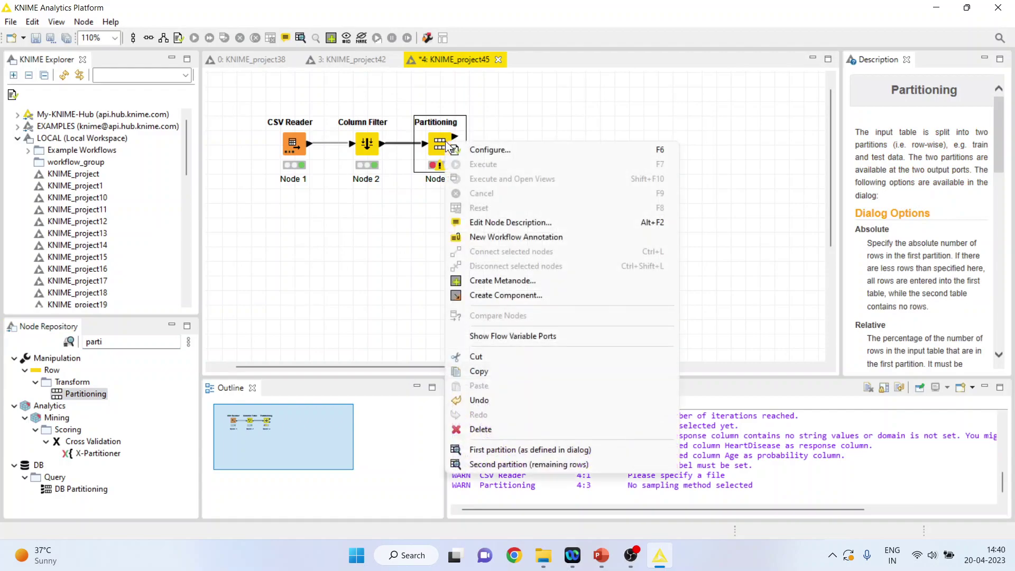
pyautogui.click(487, 150)
pyautogui.click(560, 236)
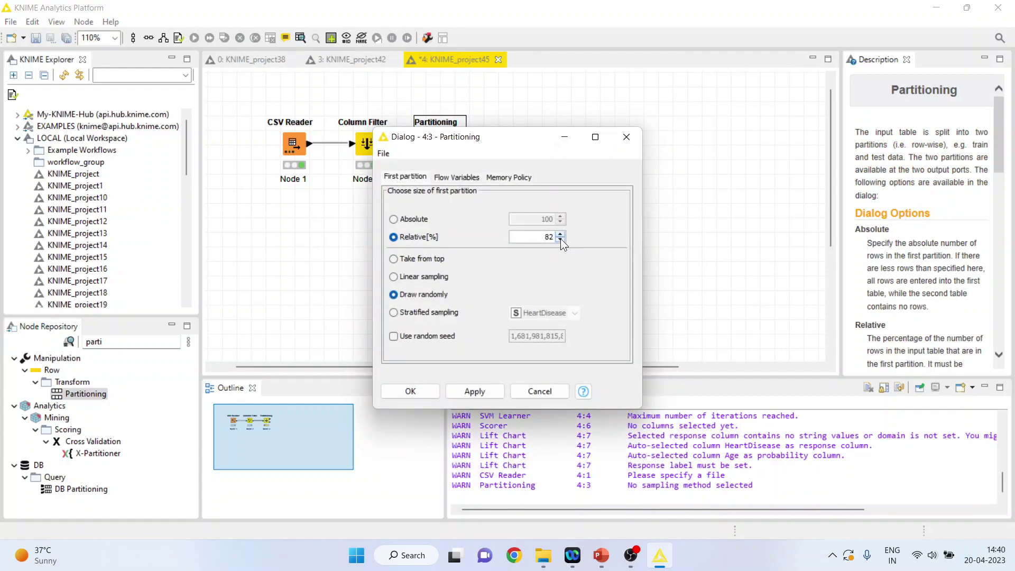
pyautogui.click(561, 239)
pyautogui.click(561, 239)
pyautogui.click(395, 312)
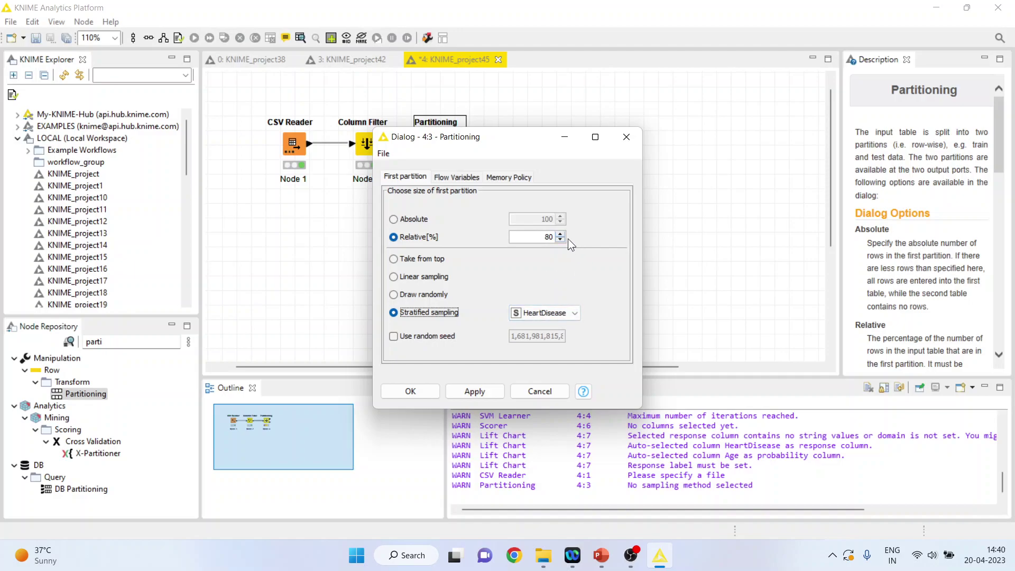
pyautogui.click(423, 393)
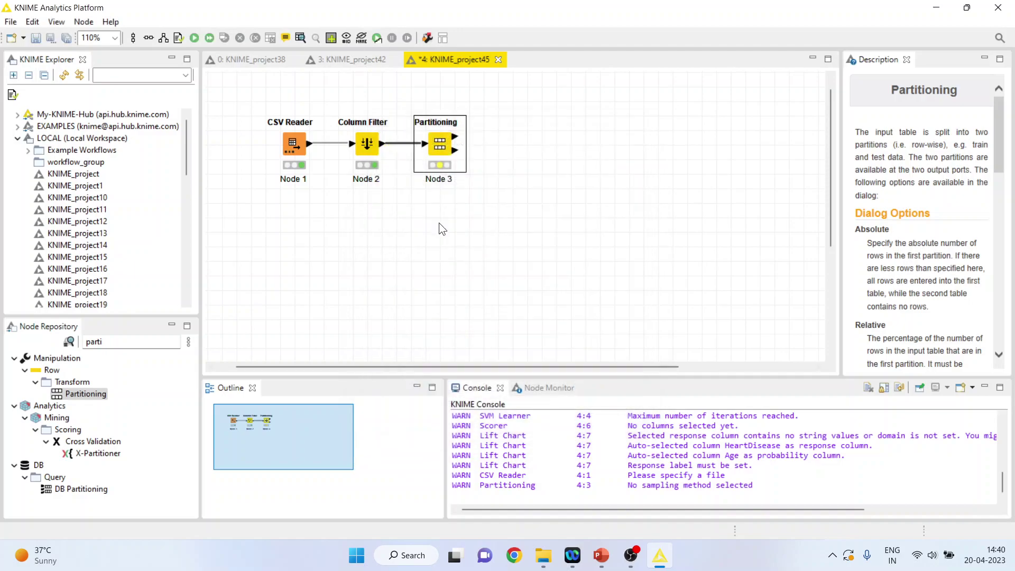
# - Execute the Partitioning node and search the repository for 'svm'
pyautogui.rightClick(439, 153)
pyautogui.click(468, 170)
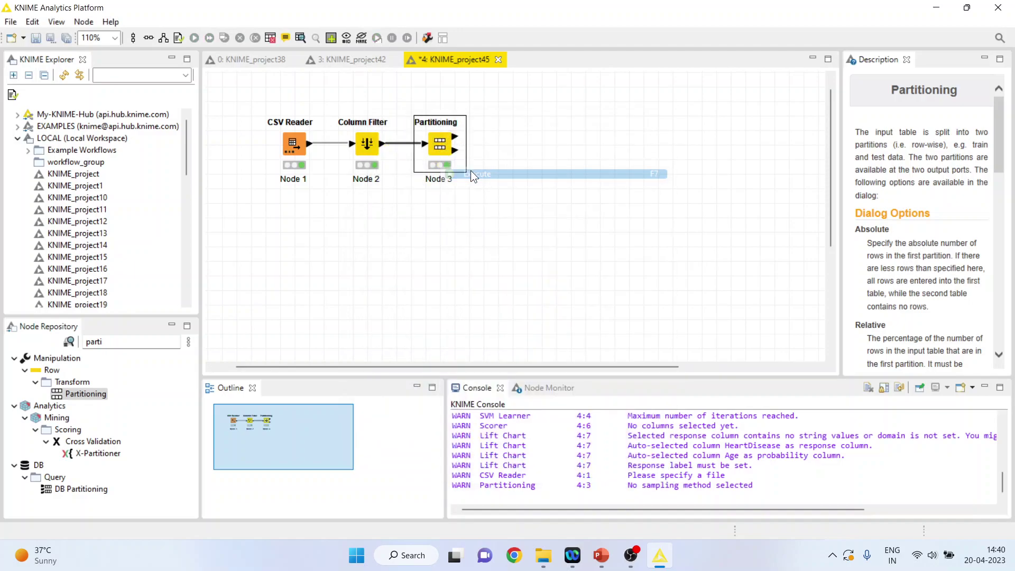
pyautogui.click(113, 341)
pyautogui.press('BackSpace')
pyautogui.press('BackSpace')
pyautogui.press('BackSpace')
pyautogui.press('BackSpace')
pyautogui.press('BackSpace')
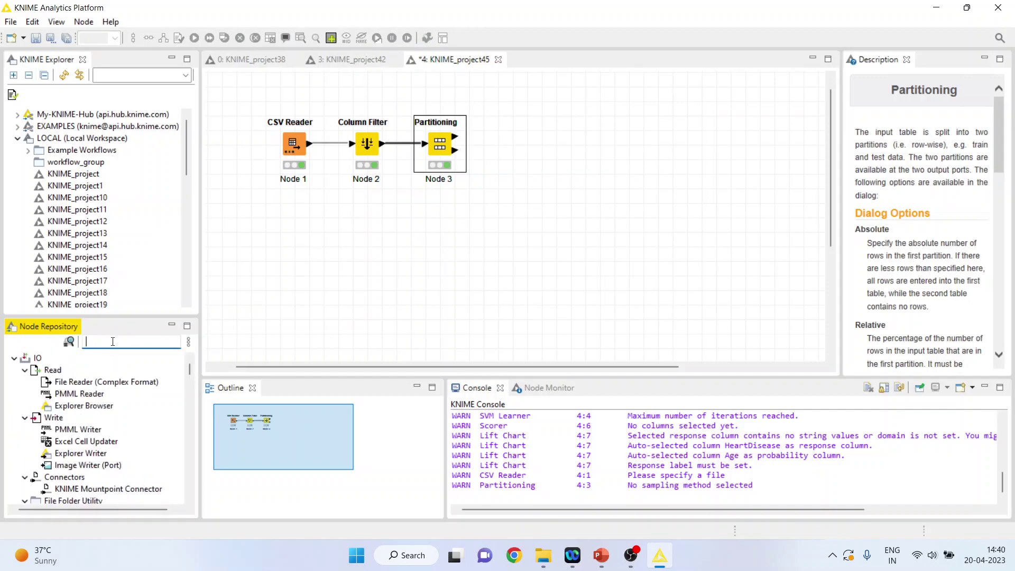
pyautogui.write('svm')
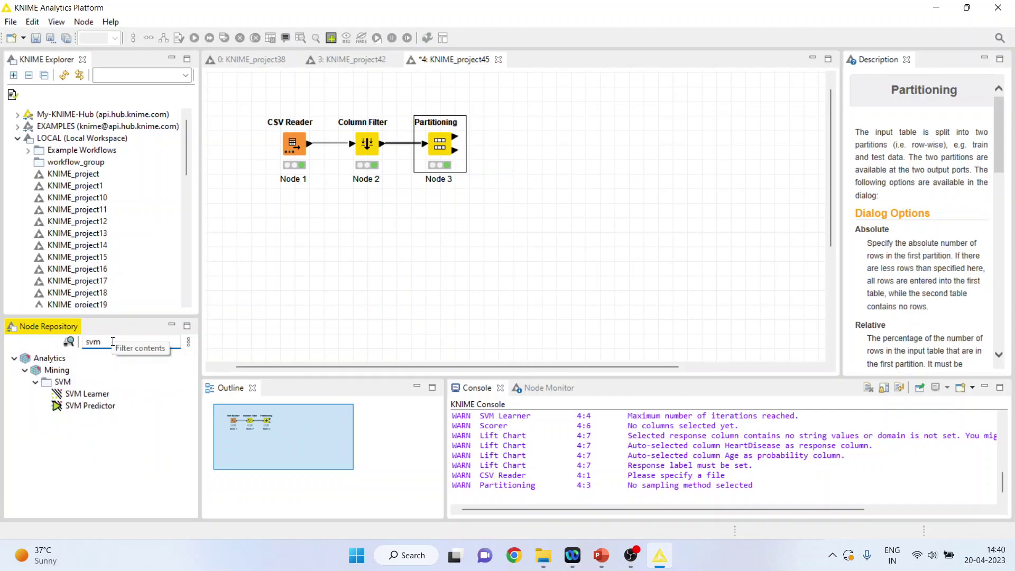
# - Add an SVM Learner with class column HeartDisease and a Polynomial kernel
pyautogui.doubleClick(87, 394)
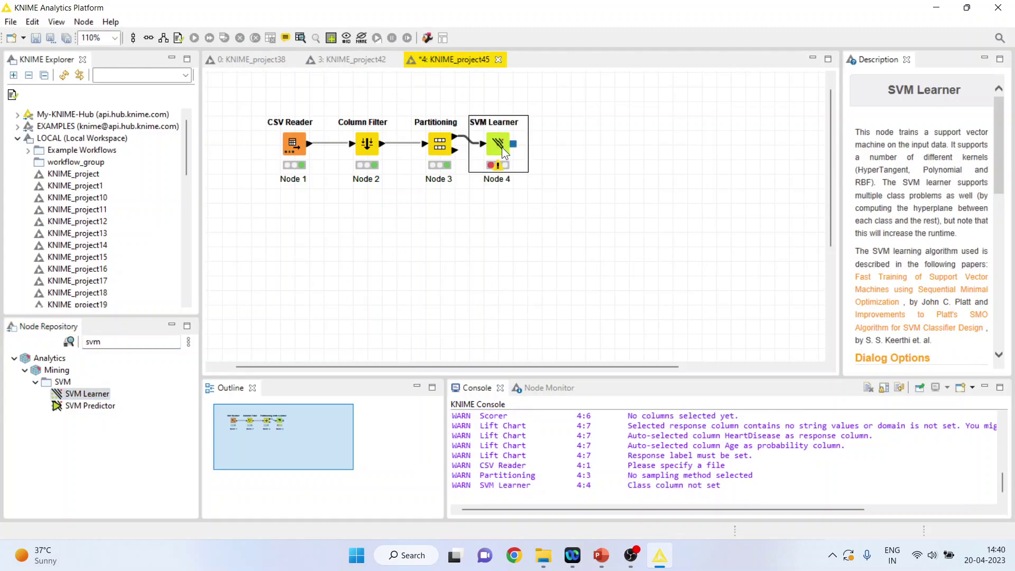
pyautogui.moveTo(504, 152); pyautogui.dragTo(533, 121)
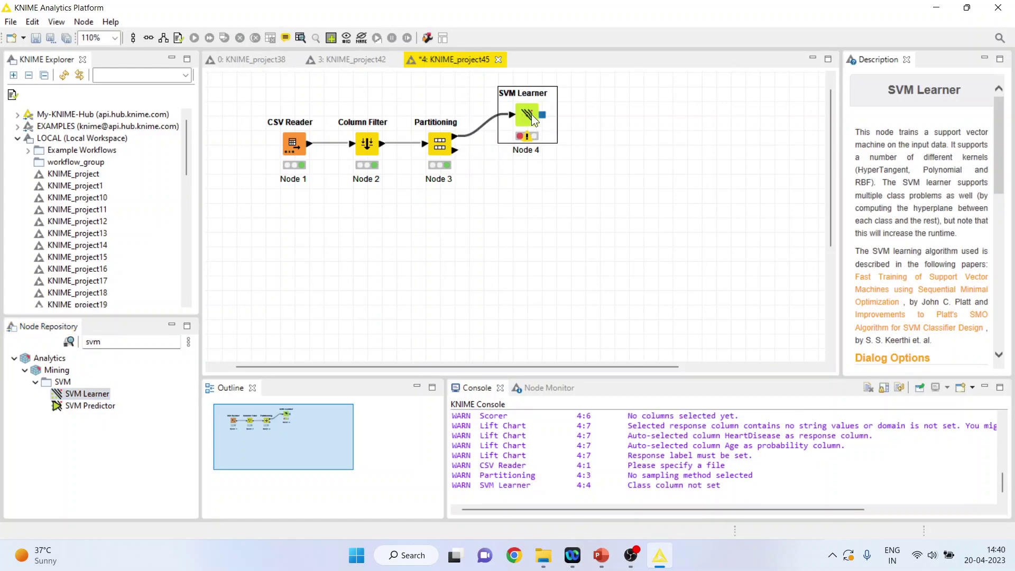
pyautogui.rightClick(533, 120)
pyautogui.click(576, 123)
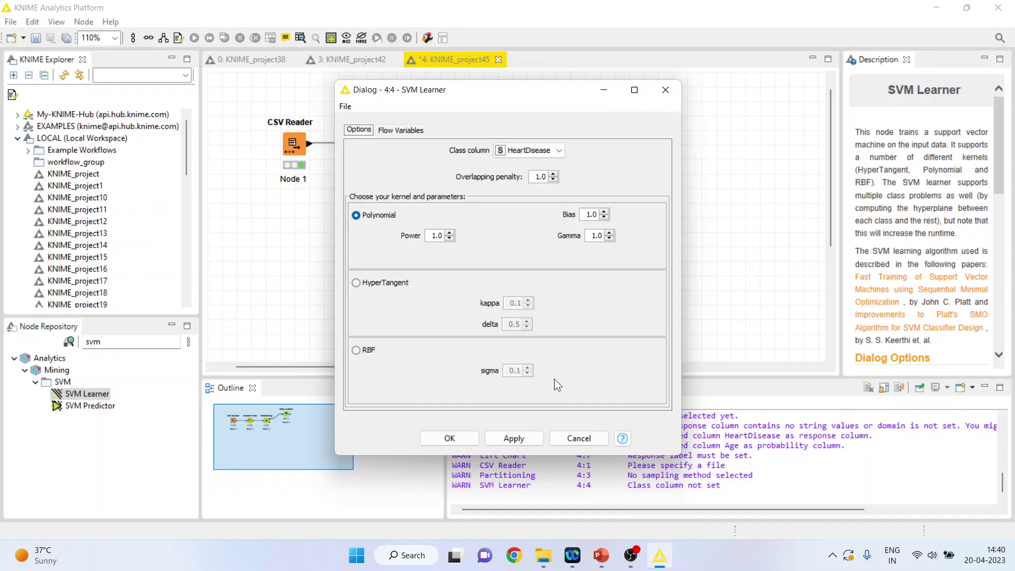
pyautogui.click(455, 438)
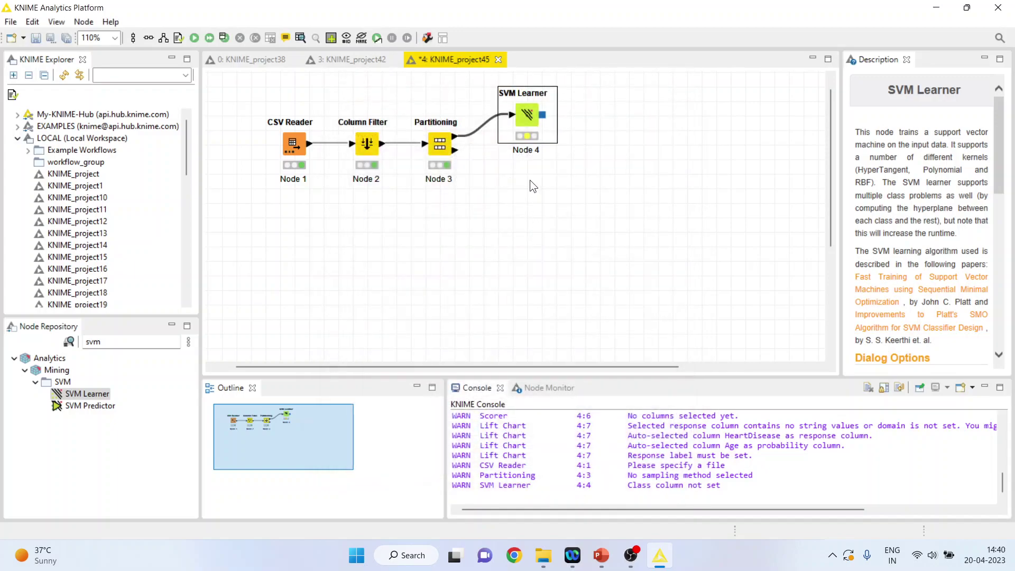
# - Execute the SVM Learner and open its SVM View of support vectors
pyautogui.rightClick(525, 119)
pyautogui.click(560, 139)
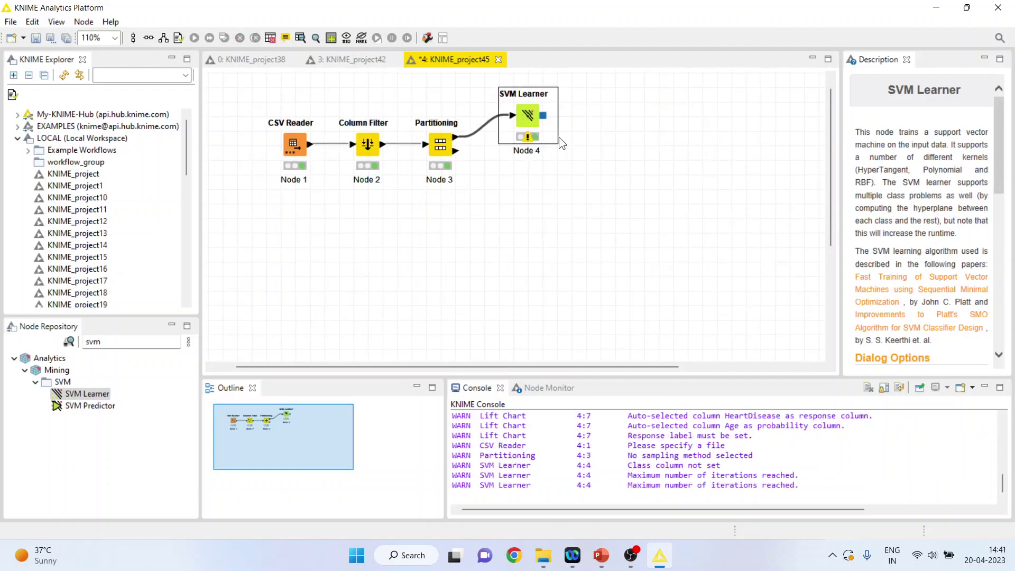
pyautogui.rightClick(527, 116)
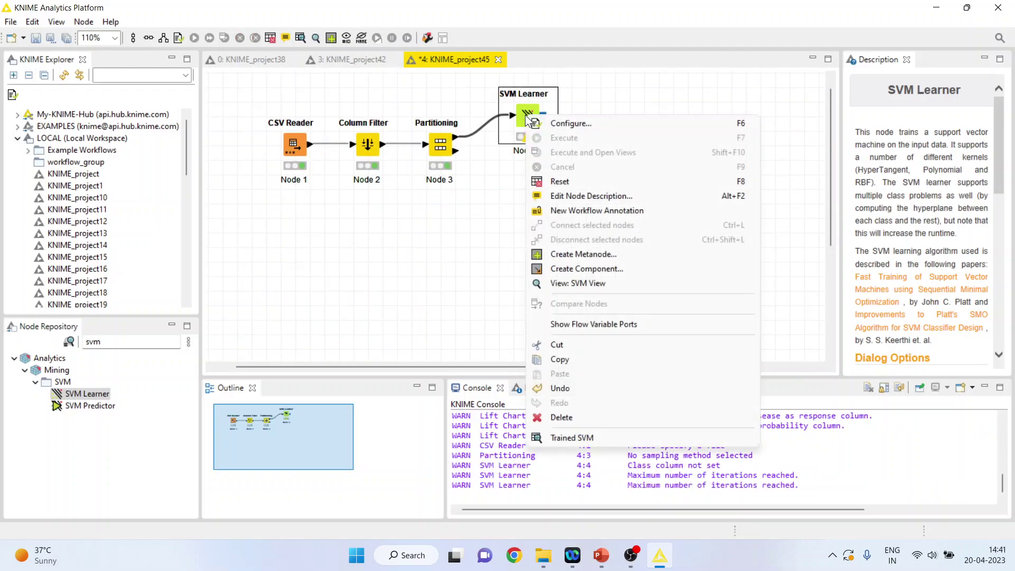
pyautogui.click(586, 285)
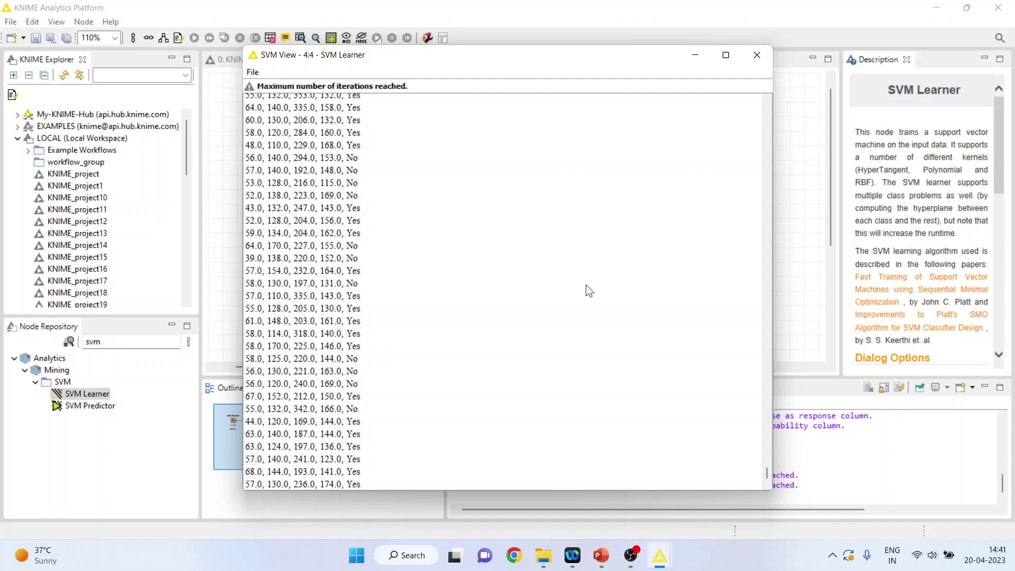
# - Add an SVM Predictor and feed it the Partitioning node's second partition
pyautogui.click(758, 55)
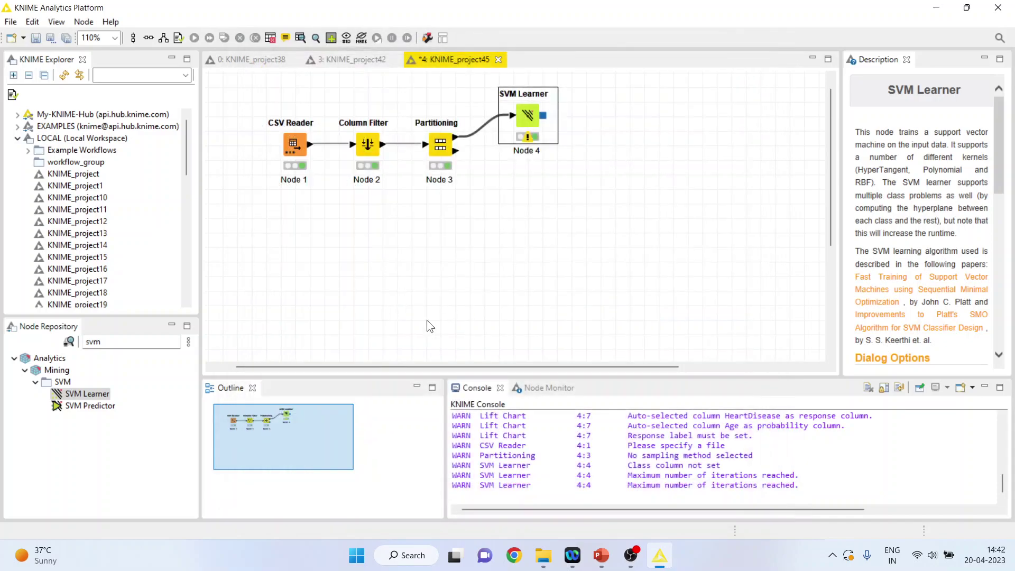
pyautogui.doubleClick(103, 408)
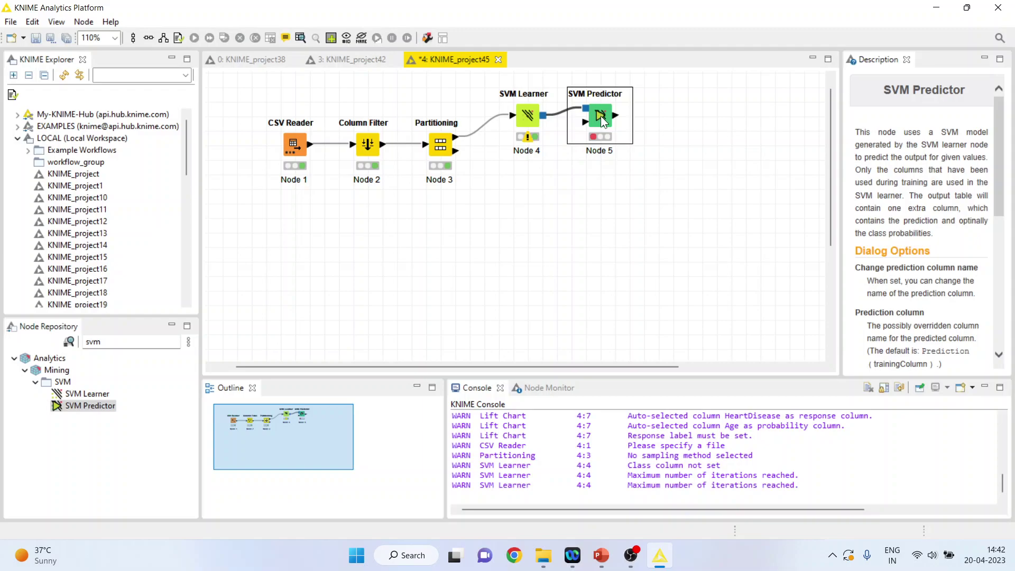
pyautogui.moveTo(603, 121); pyautogui.dragTo(603, 179)
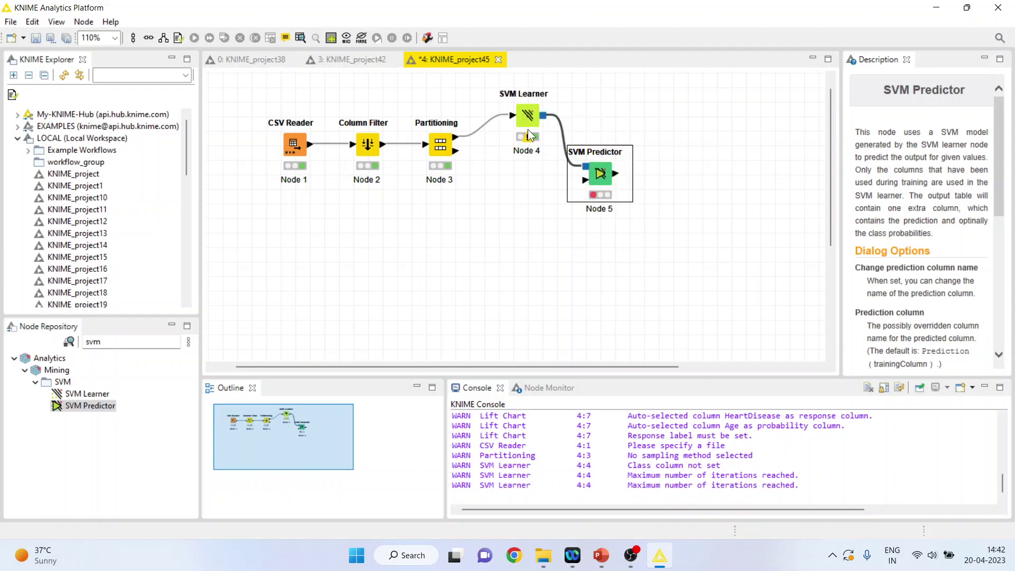
pyautogui.moveTo(456, 153); pyautogui.dragTo(592, 188)
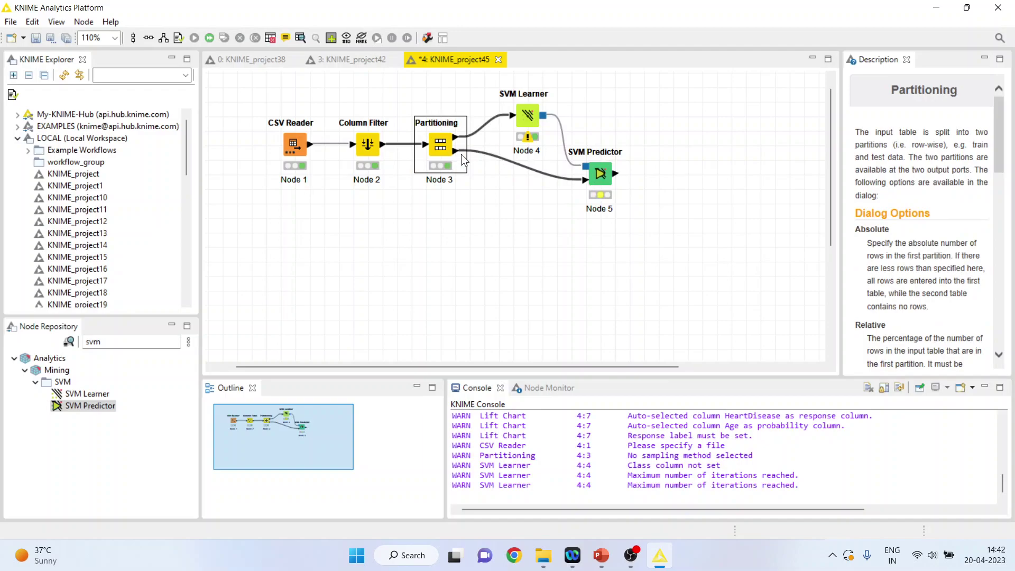
# - Enable changing the prediction column name and appending class probability columns in the SVM Predictor
pyautogui.click(602, 178)
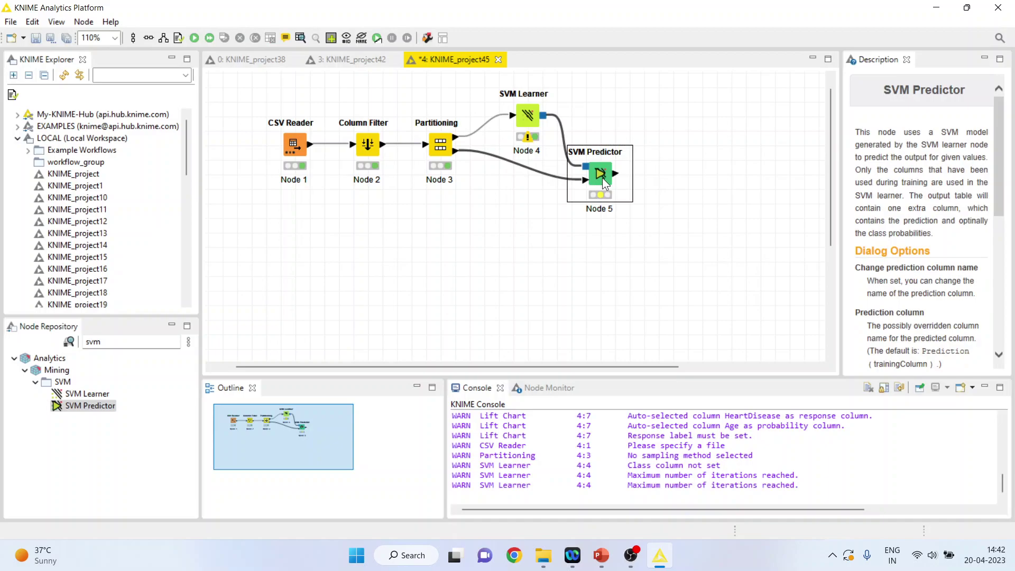
pyautogui.rightClick(602, 177)
pyautogui.click(636, 185)
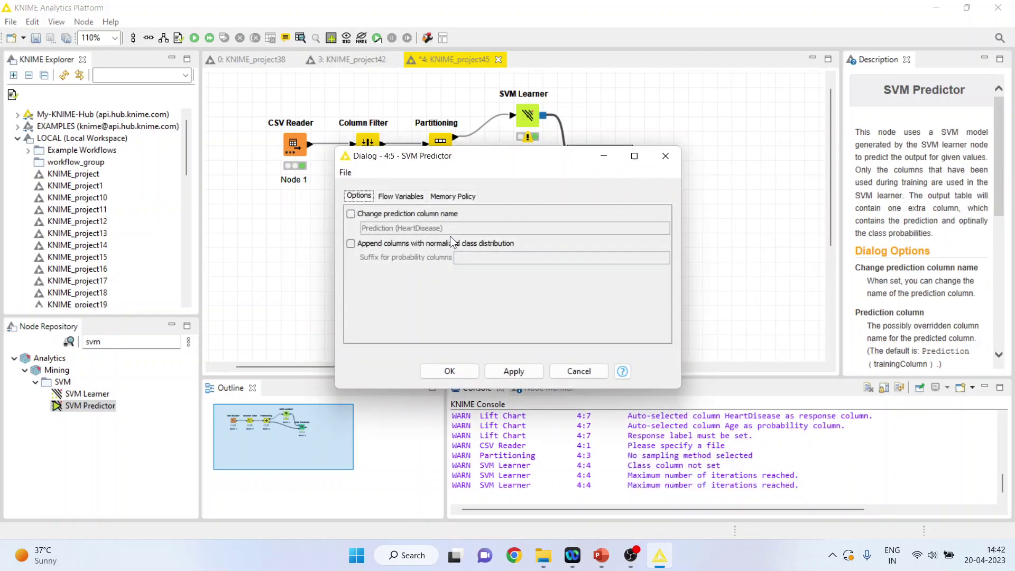
pyautogui.click(352, 214)
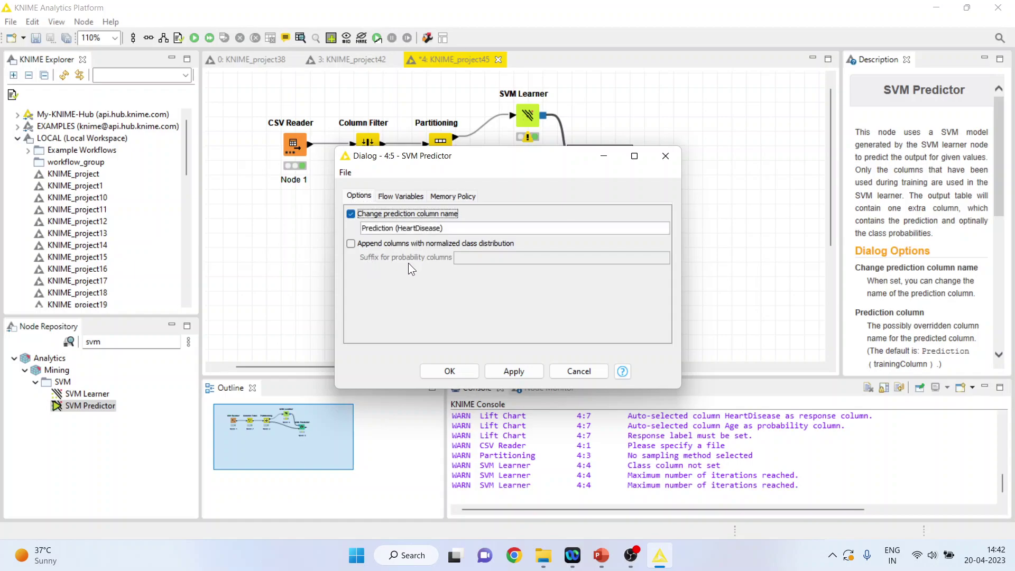
pyautogui.click(352, 245)
pyautogui.click(453, 370)
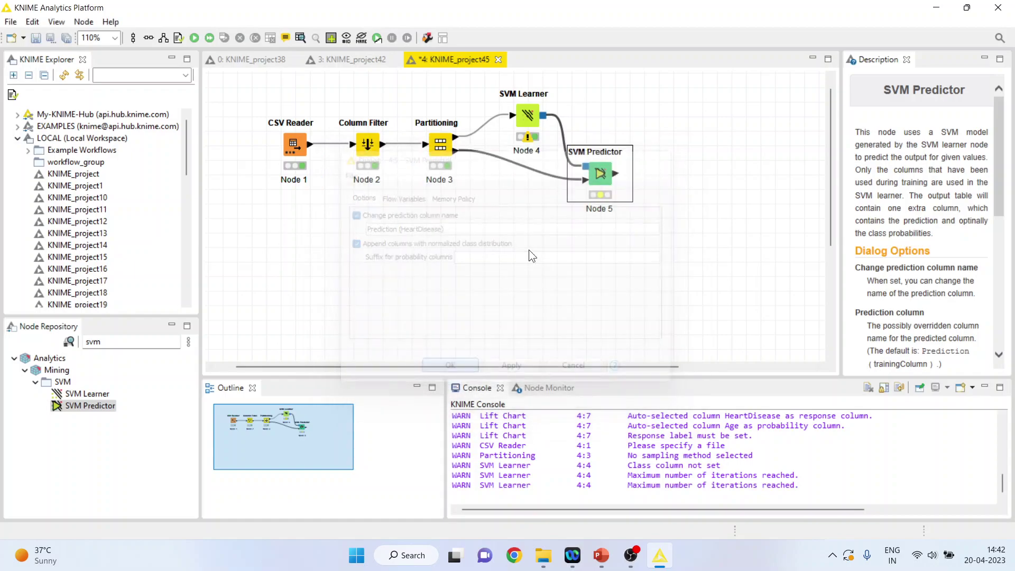
# - Execute the SVM Predictor and bring up its actions
pyautogui.rightClick(601, 191)
pyautogui.click(657, 212)
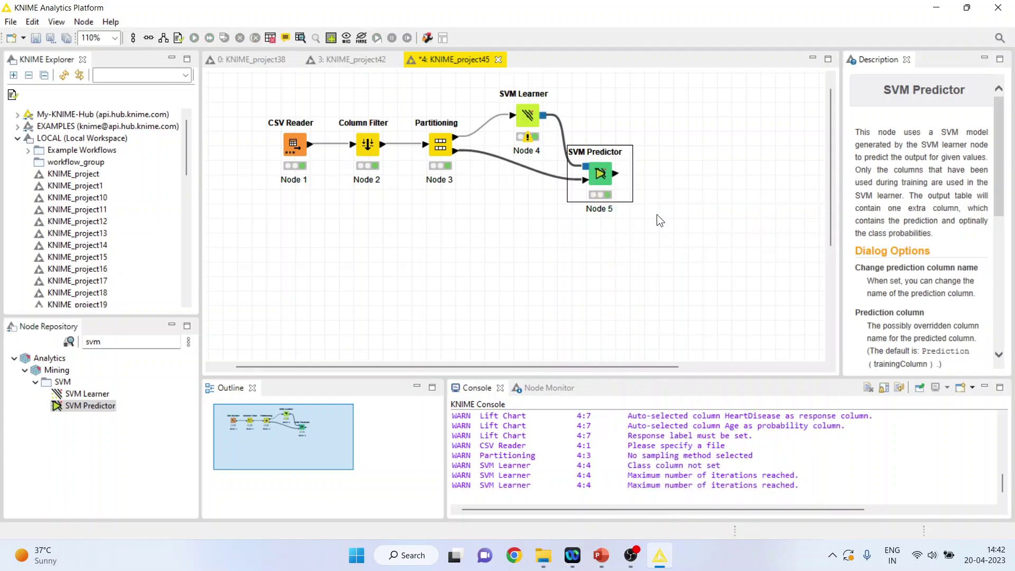
pyautogui.rightClick(604, 174)
pyautogui.click(671, 483)
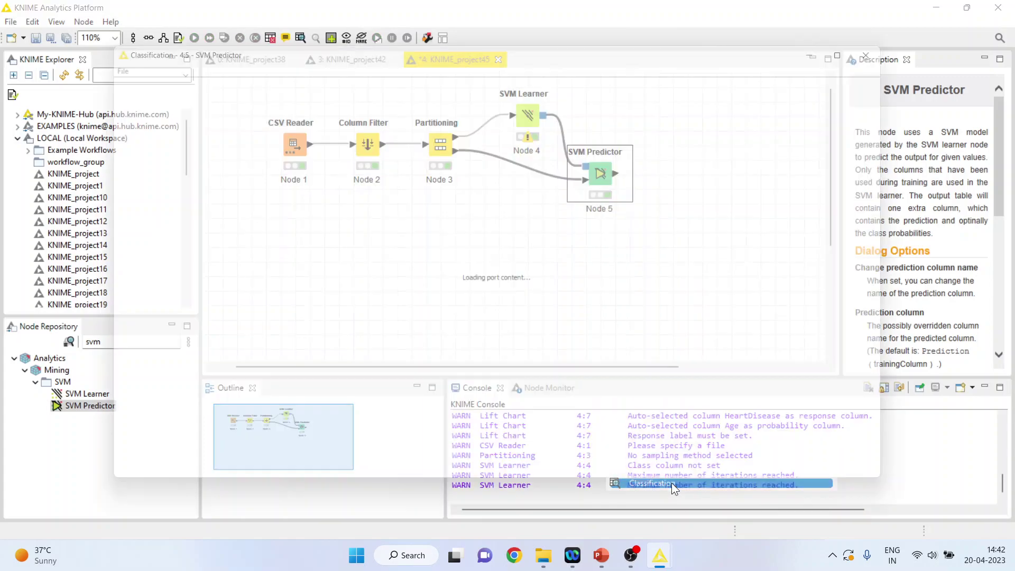
pyautogui.moveTo(554, 89); pyautogui.dragTo(662, 95)
pyautogui.moveTo(575, 109); pyautogui.dragTo(579, 473)
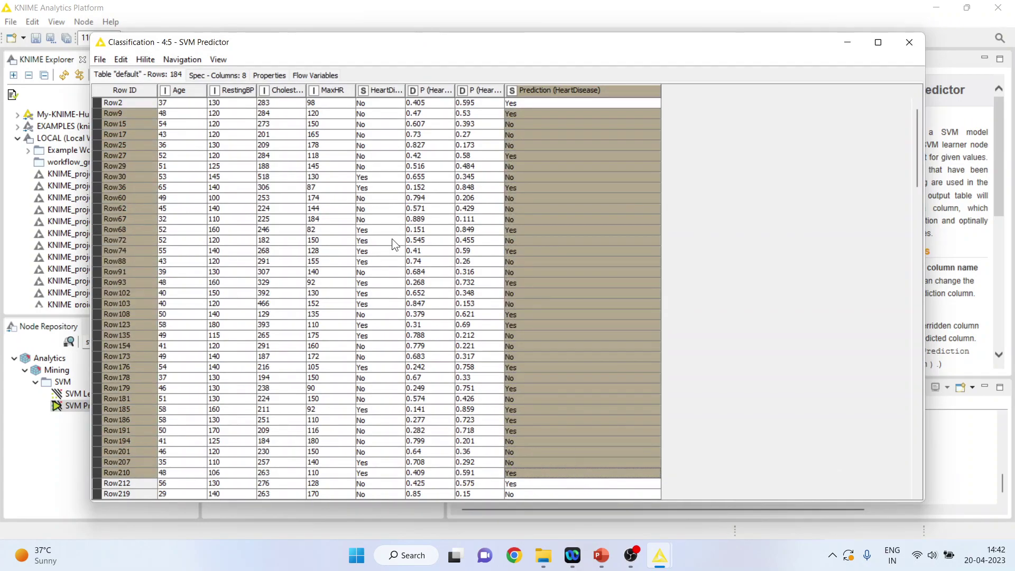
pyautogui.moveTo(407, 94); pyautogui.dragTo(506, 93)
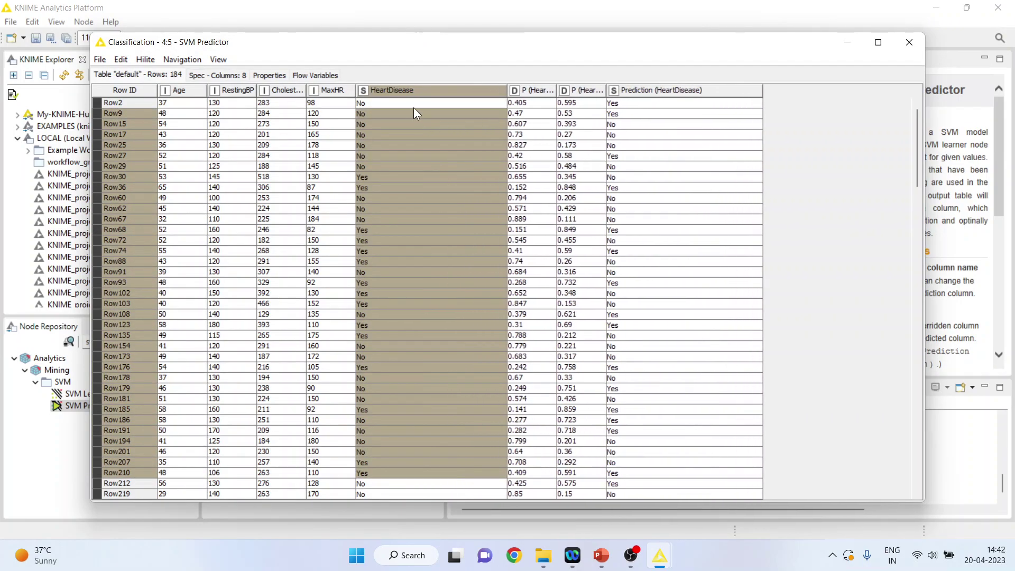
pyautogui.moveTo(413, 107); pyautogui.dragTo(439, 446)
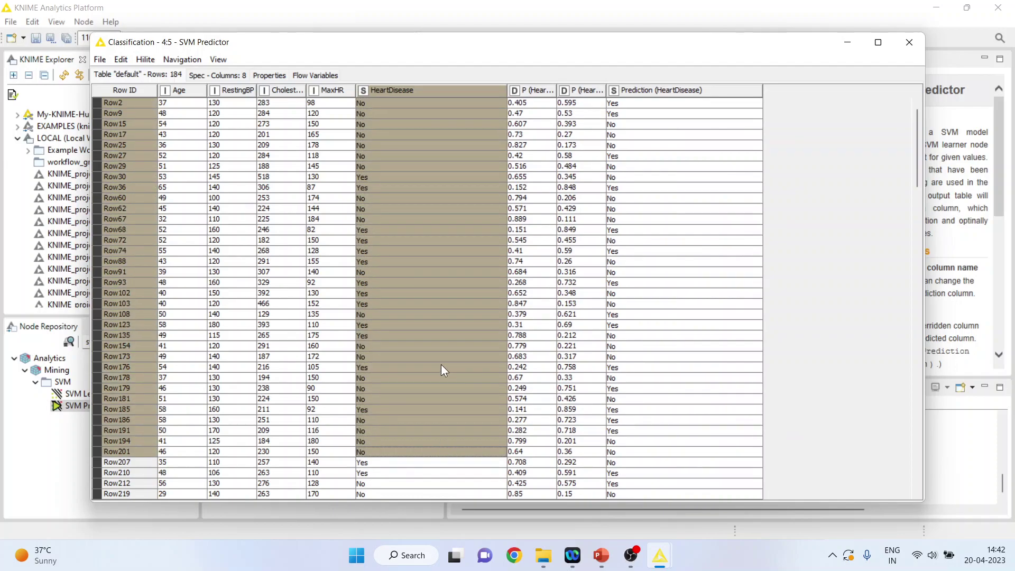
pyautogui.click(908, 42)
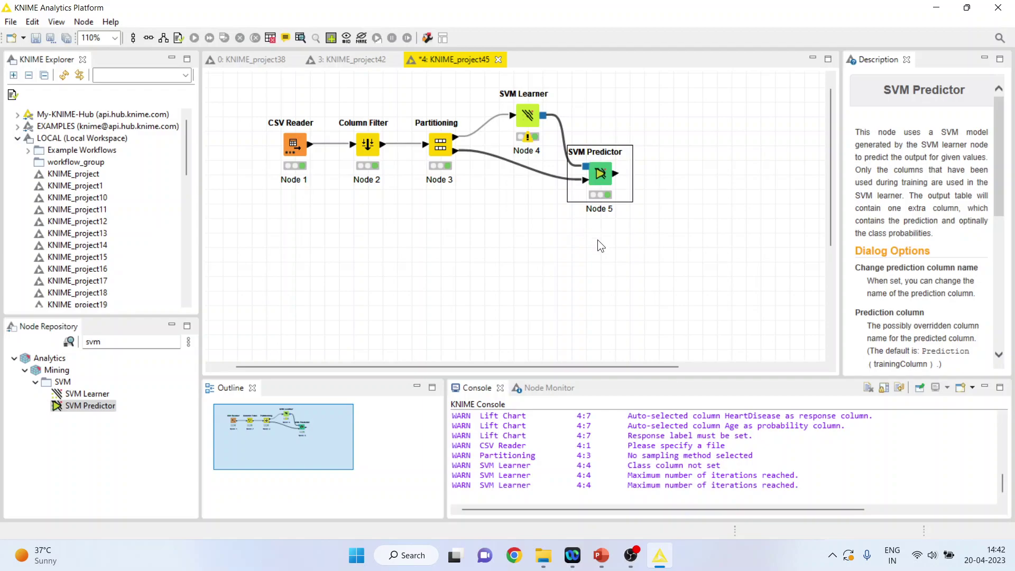
# - Add a Scorer node after the SVM Predictor via the 'scorer' search
pyautogui.click(115, 342)
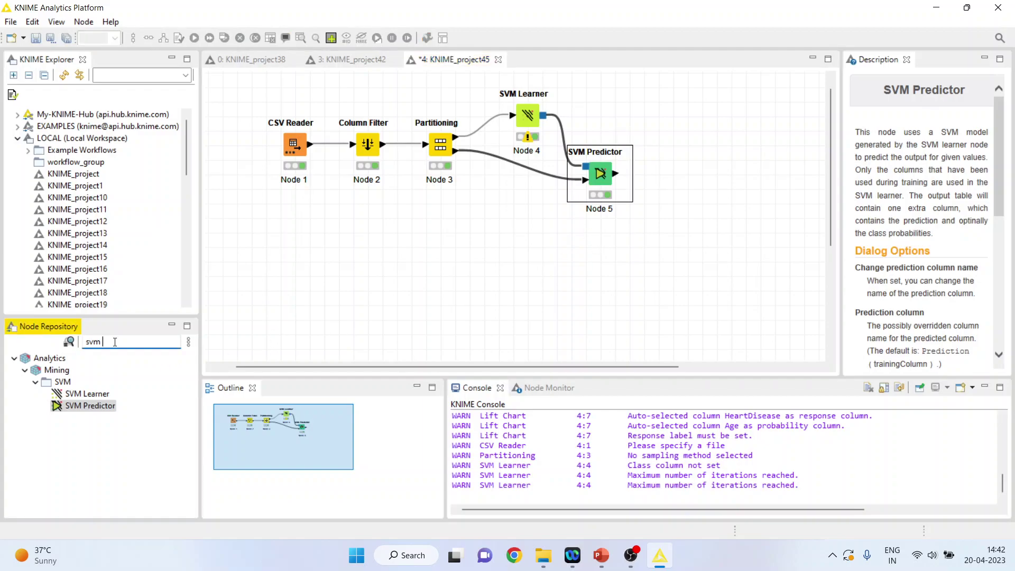
pyautogui.press('BackSpace')
pyautogui.press('BackSpace')
pyautogui.press('BackSpace')
pyautogui.write('sco')
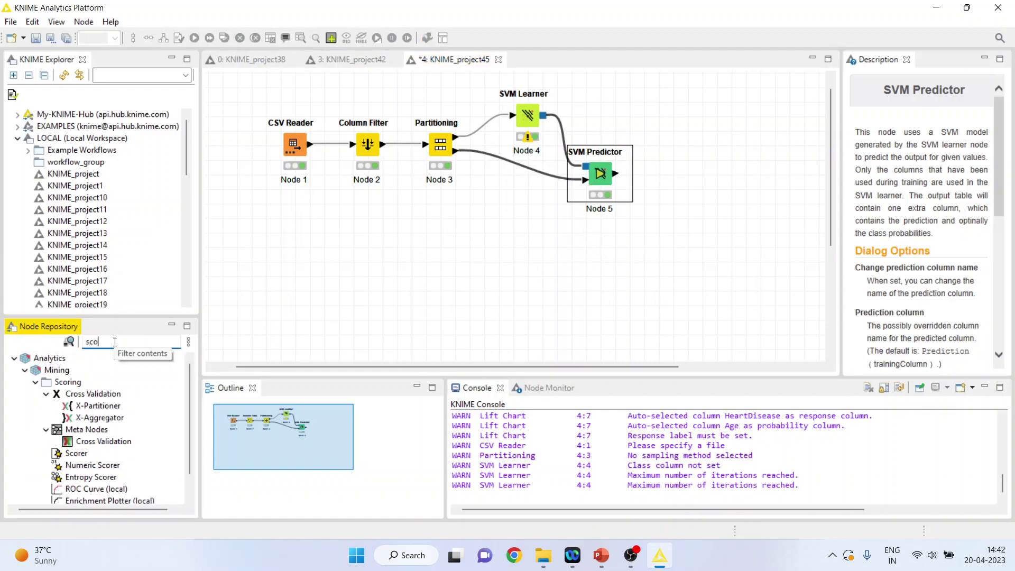
pyautogui.write('rer')
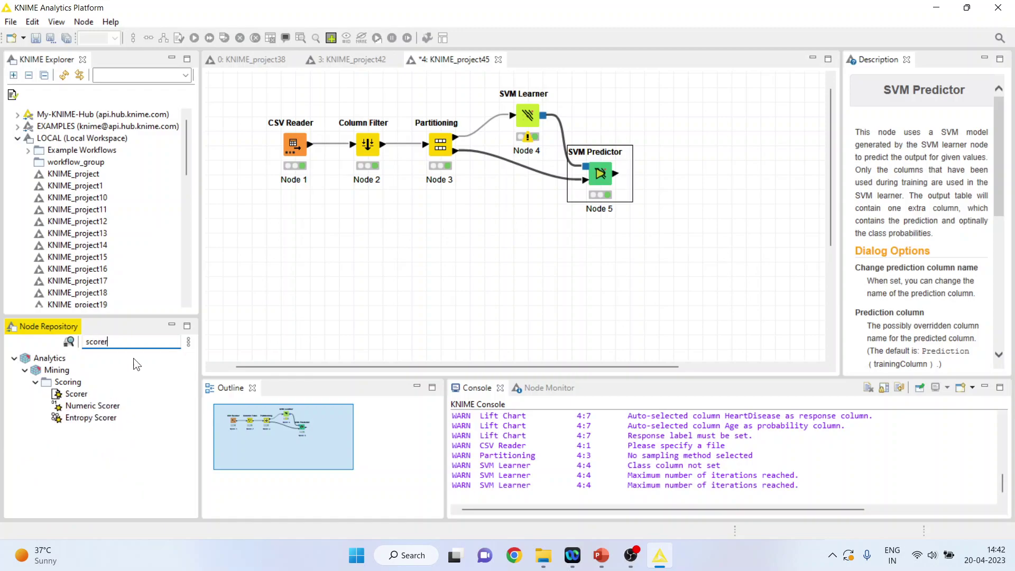
pyautogui.doubleClick(76, 393)
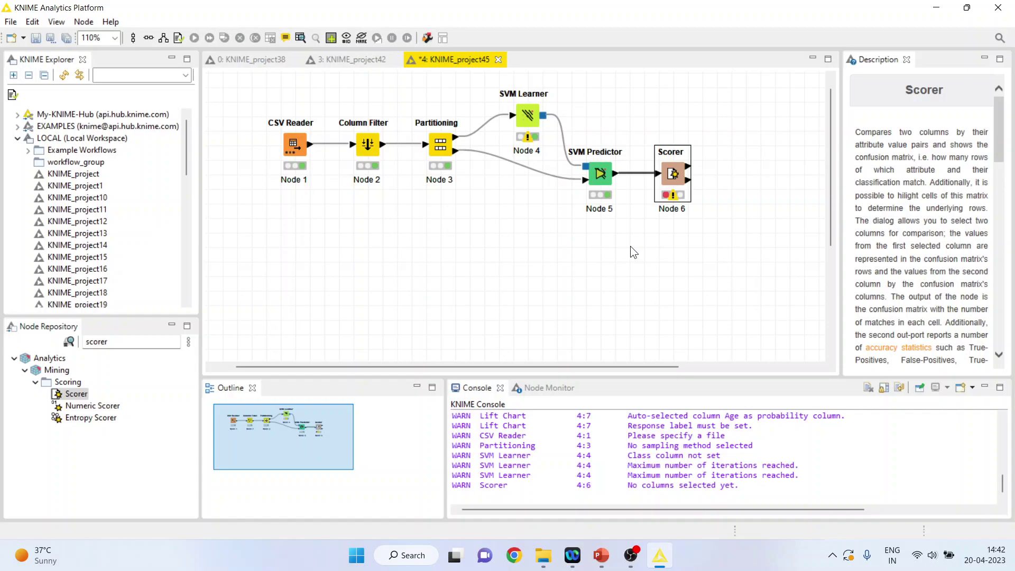
# - Configure the Scorer to compare HeartDisease with Prediction (HeartDisease)
pyautogui.rightClick(672, 176)
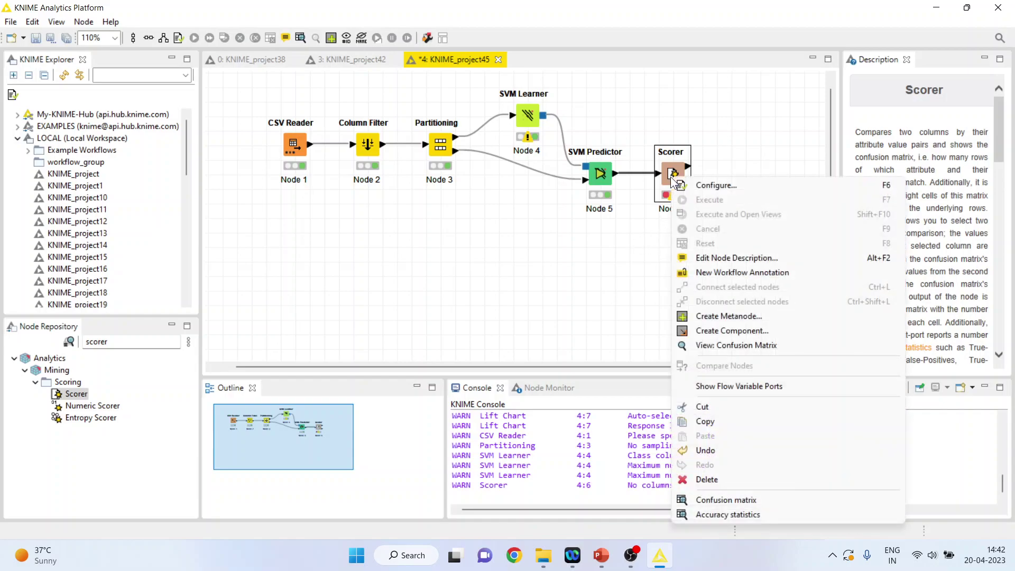
pyautogui.click(728, 186)
pyautogui.click(453, 198)
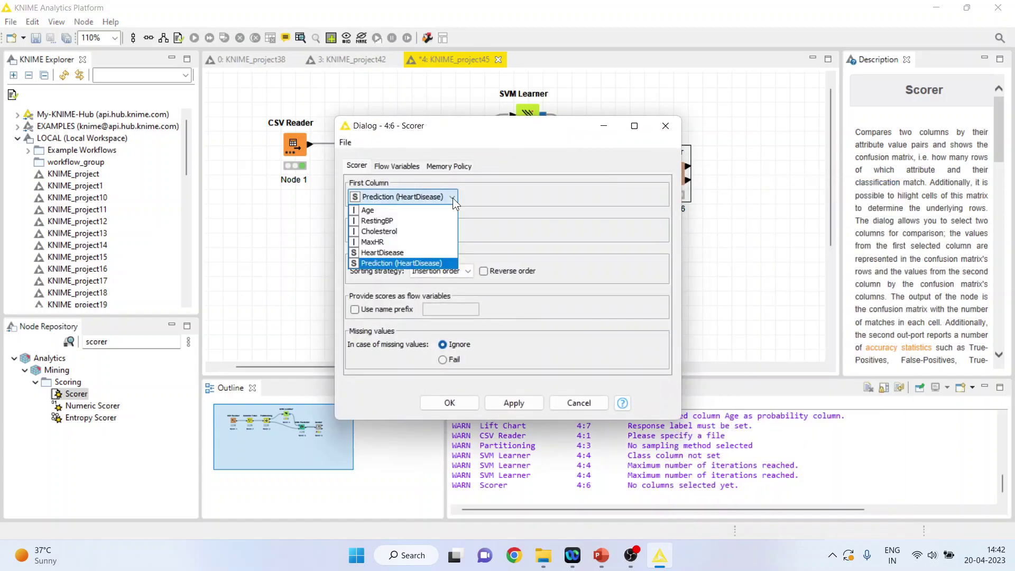
pyautogui.click(410, 254)
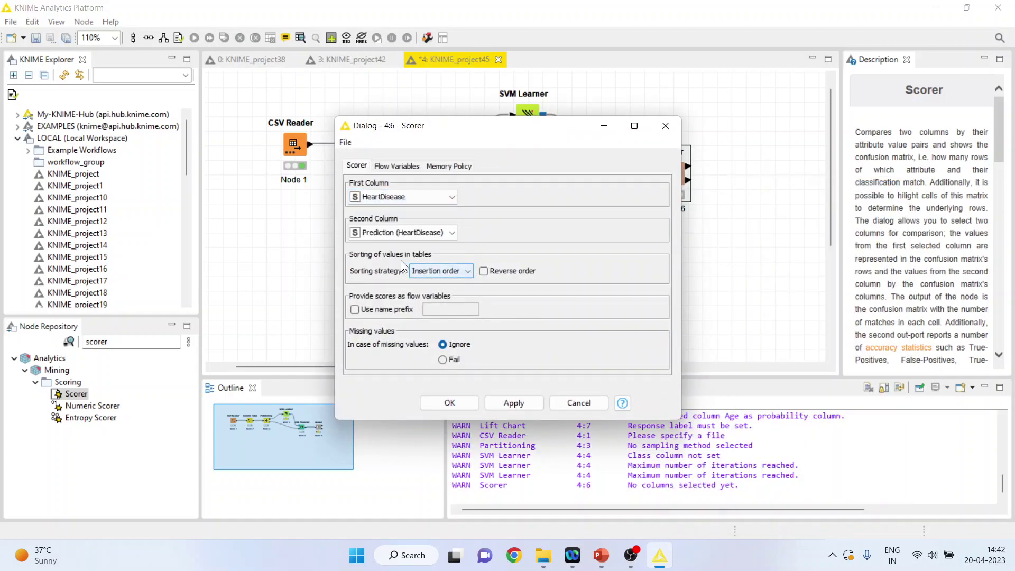
pyautogui.click(462, 397)
# - Execute the Scorer and review the confusion matrix showing 71.196% accuracy
pyautogui.rightClick(678, 179)
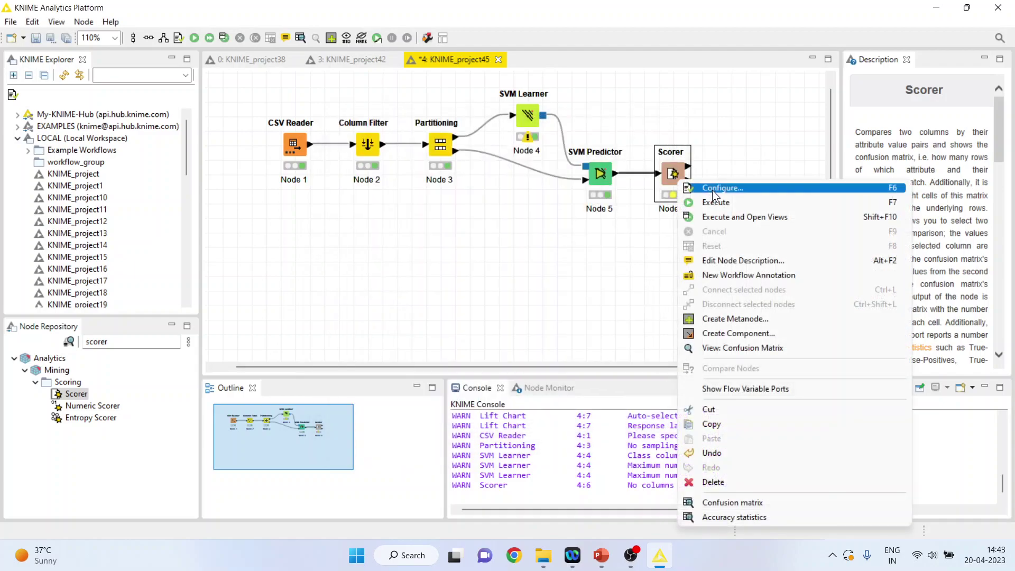
pyautogui.click(713, 202)
pyautogui.rightClick(676, 174)
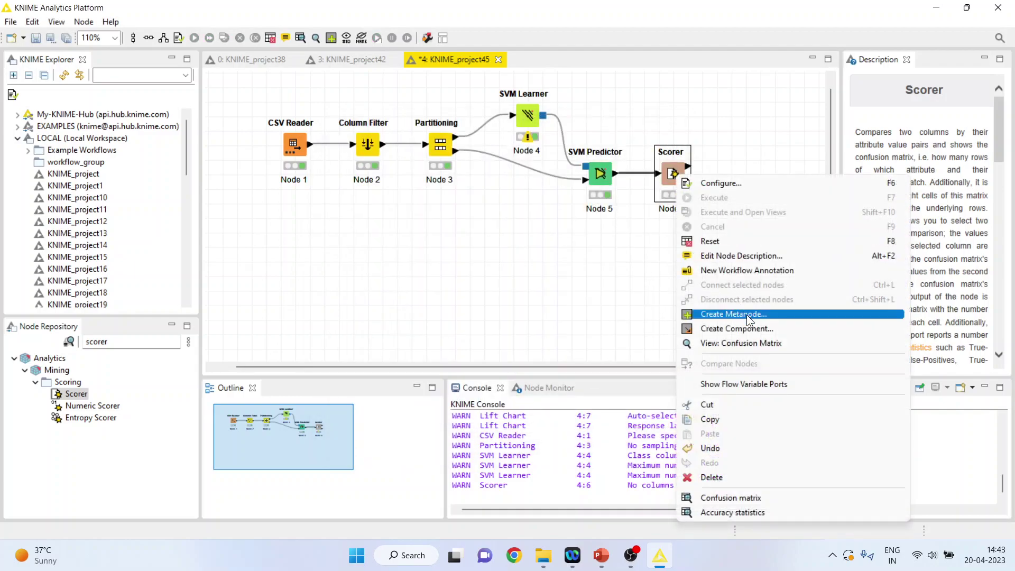
pyautogui.click(752, 341)
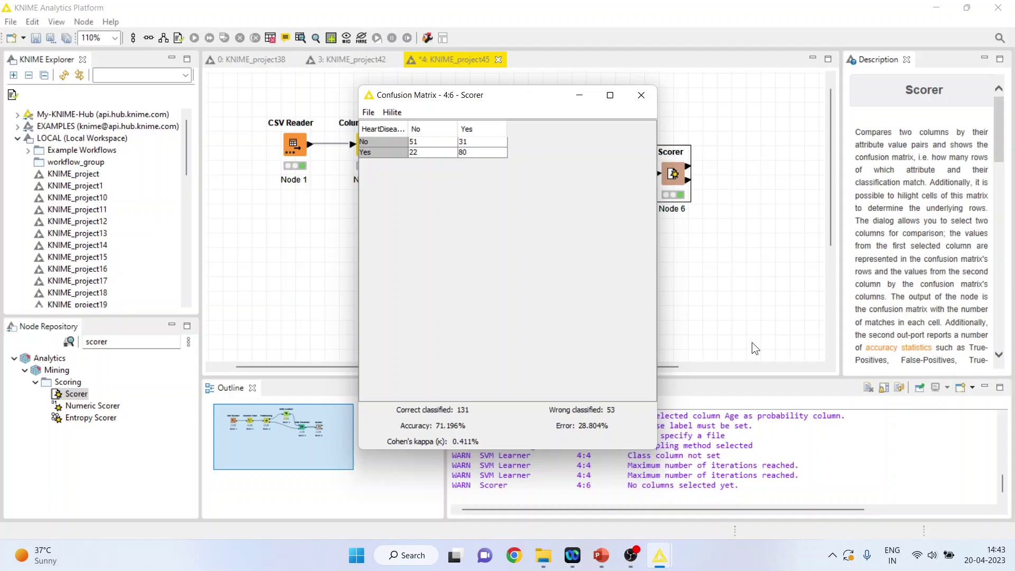
pyautogui.click(640, 99)
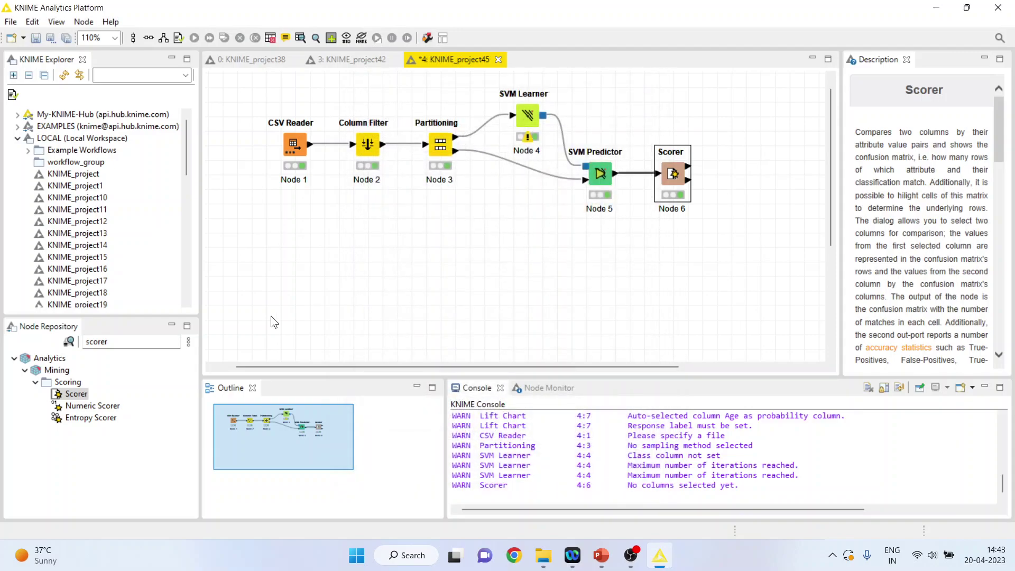
# - Add another CSV Reader from IO > Read and place it below Node 1
pyautogui.click(154, 344)
pyautogui.press('BackSpace')
pyautogui.press('BackSpace')
pyautogui.press('BackSpace')
pyautogui.press('BackSpace')
pyautogui.press('BackSpace')
pyautogui.press('BackSpace')
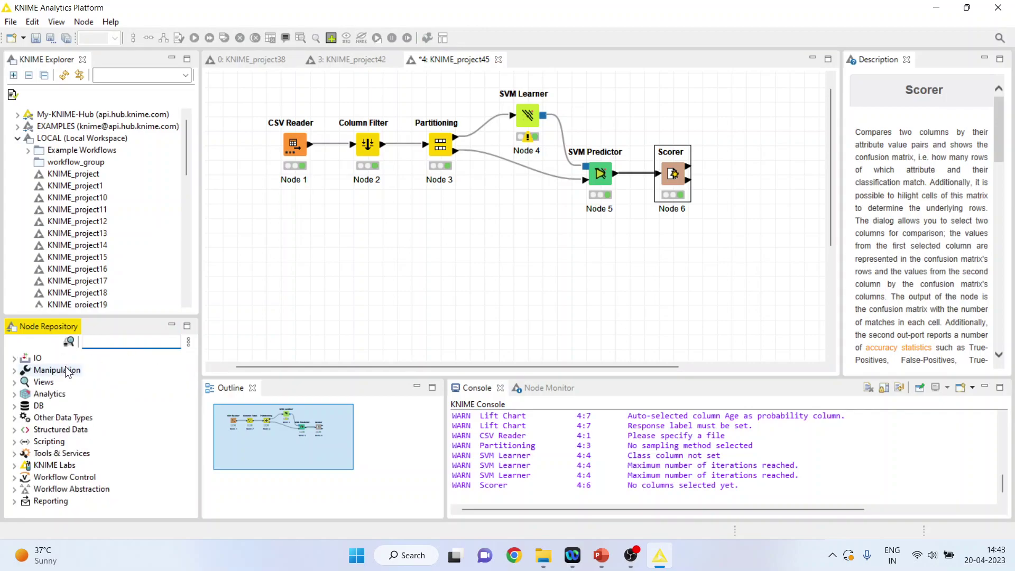
pyautogui.click(15, 358)
pyautogui.click(25, 370)
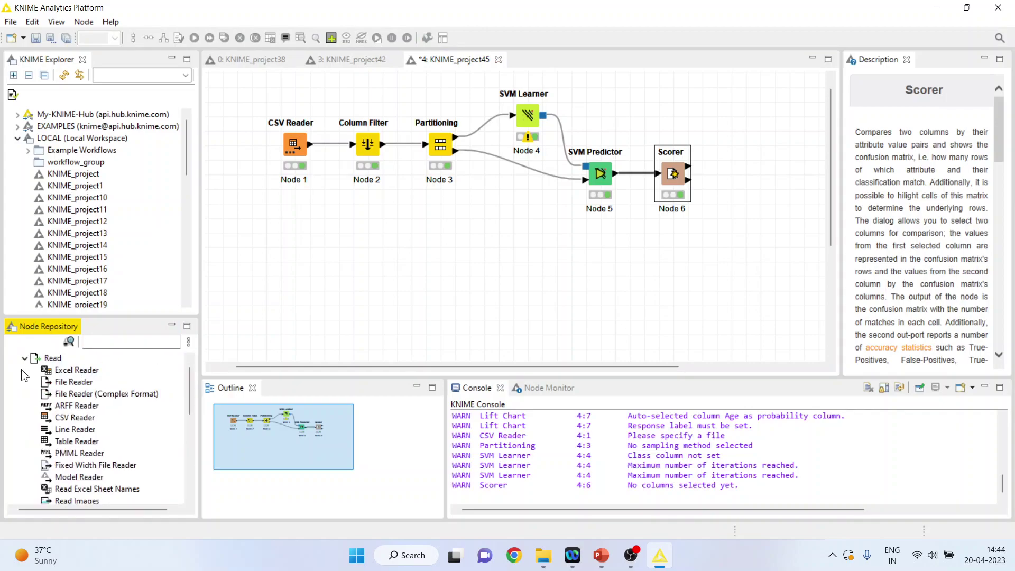
pyautogui.doubleClick(74, 417)
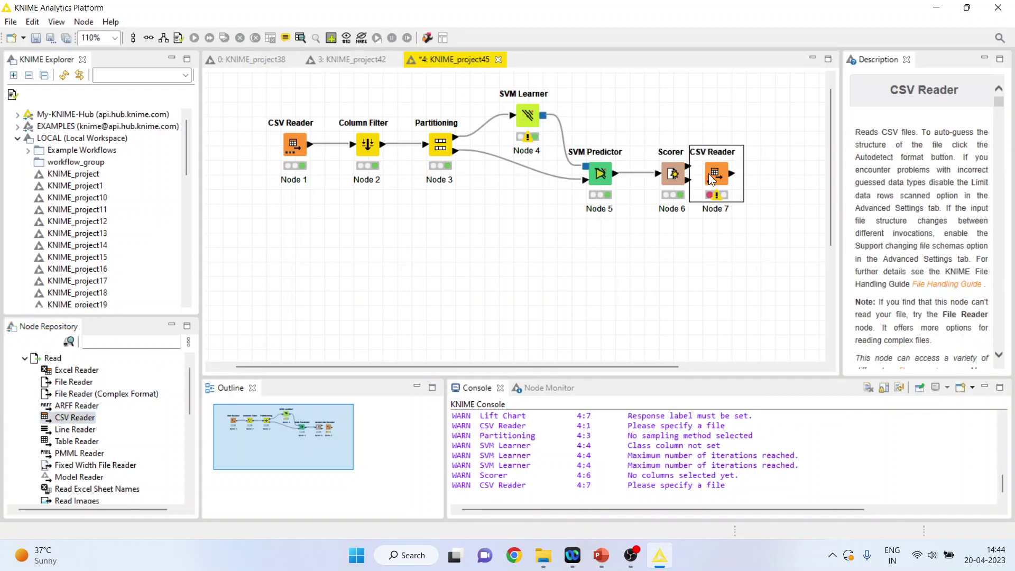
pyautogui.moveTo(709, 173); pyautogui.dragTo(297, 272)
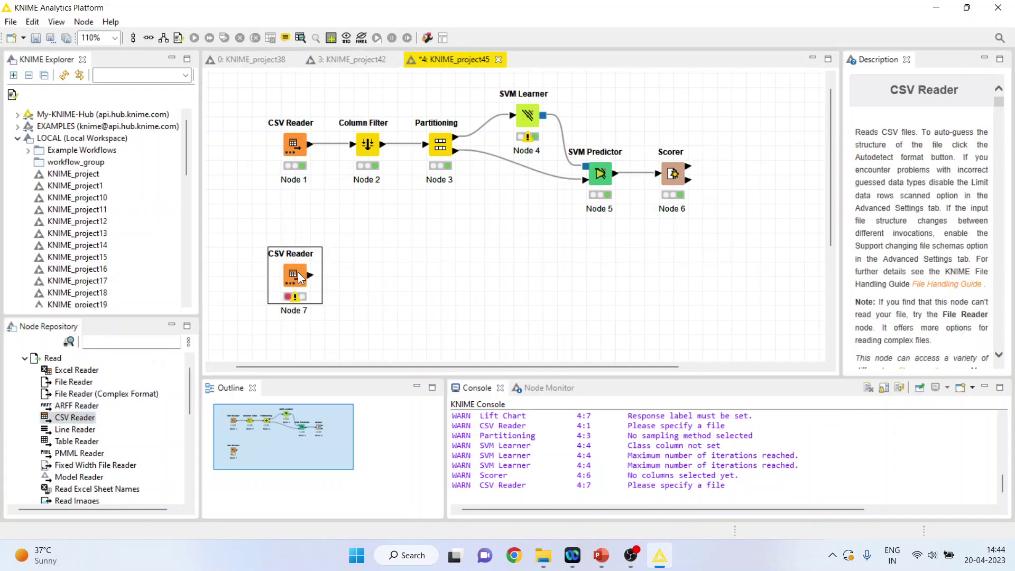
# - Set the new CSV Reader's file to D:\...\Knime\Data\heart1(test).csv and confirm
pyautogui.doubleClick(297, 272)
pyautogui.click(693, 132)
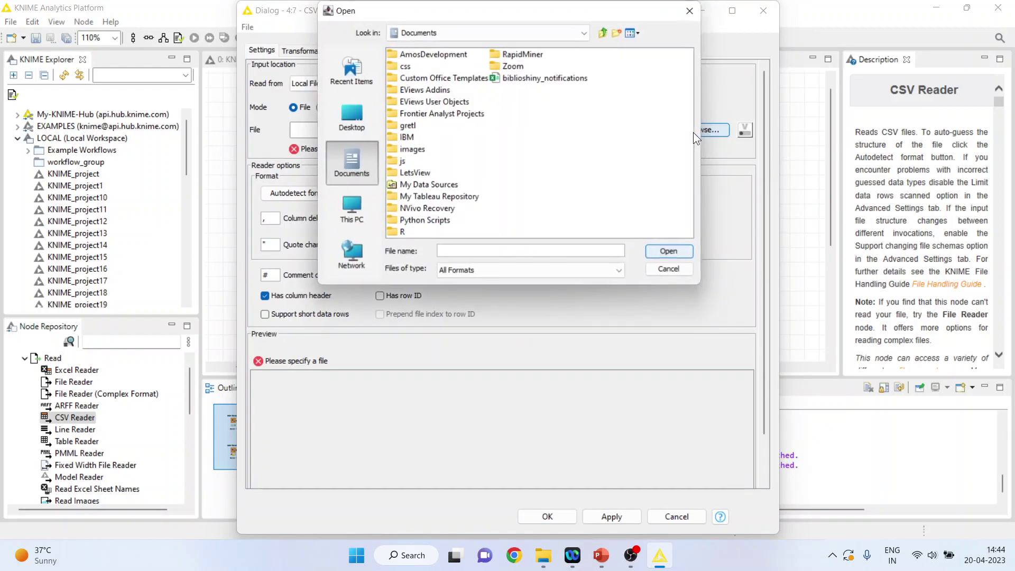
pyautogui.click(582, 34)
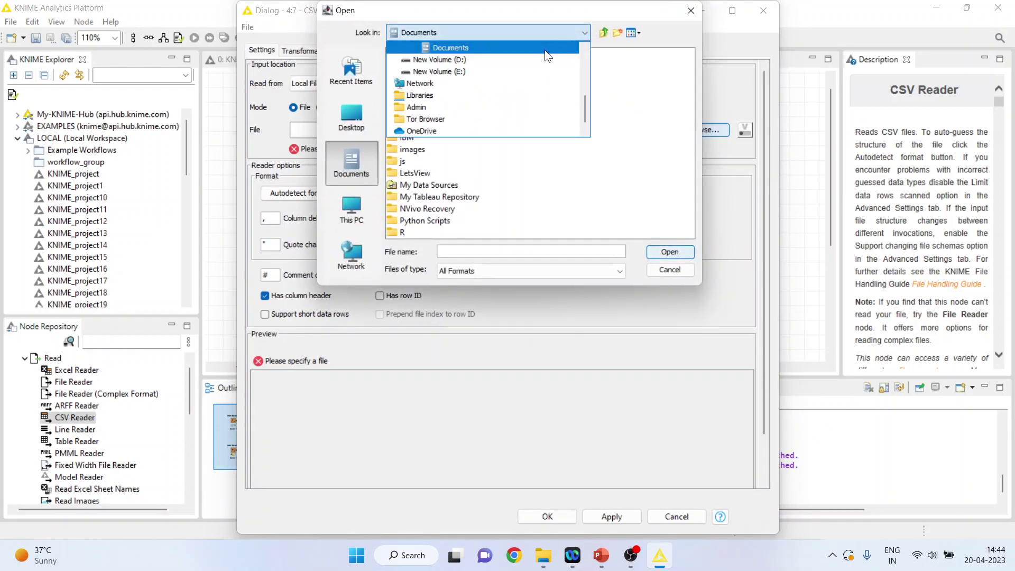
pyautogui.click(522, 63)
pyautogui.doubleClick(460, 78)
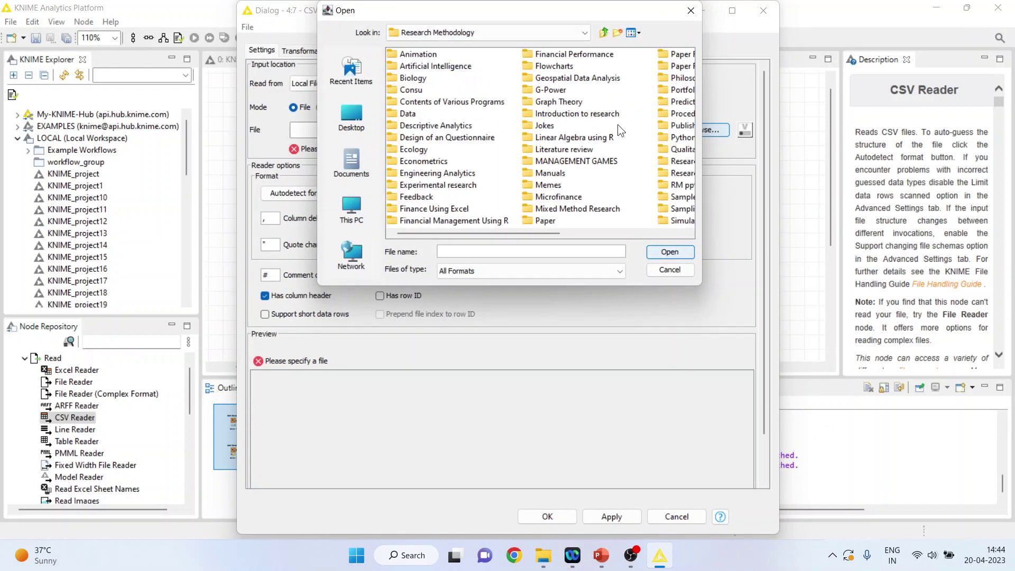
pyautogui.doubleClick(677, 101)
pyautogui.doubleClick(418, 210)
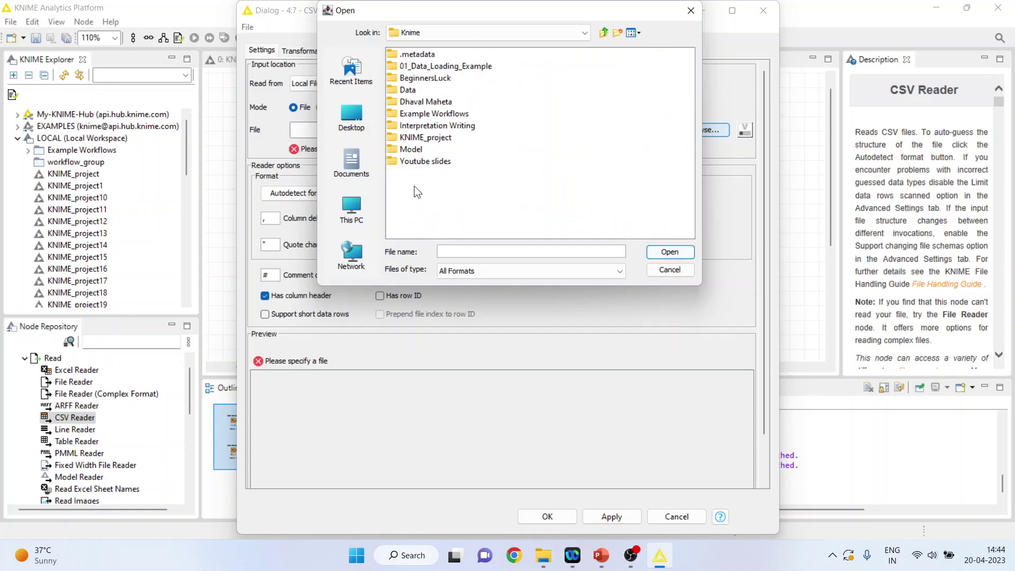
pyautogui.doubleClick(408, 90)
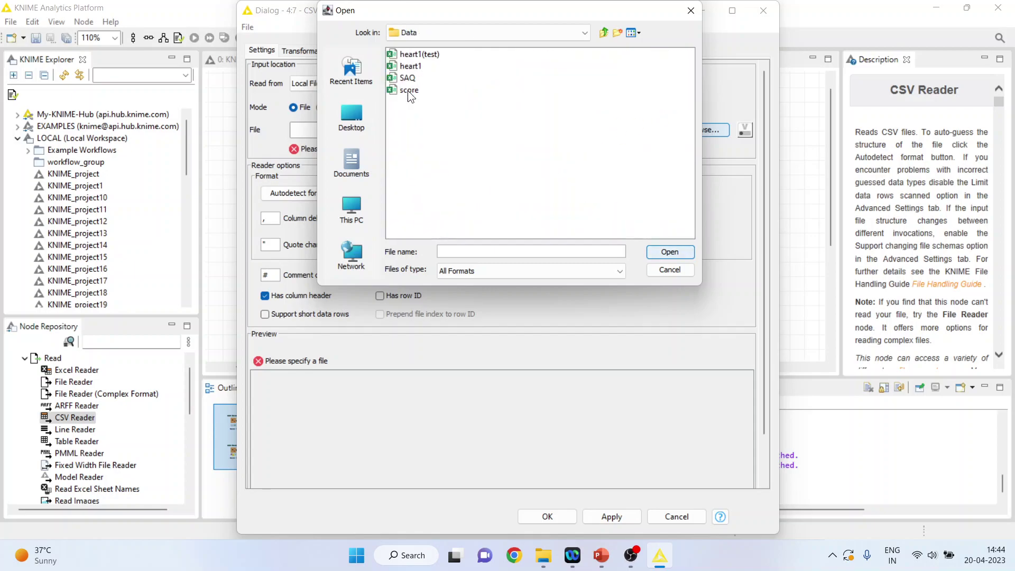
pyautogui.click(423, 55)
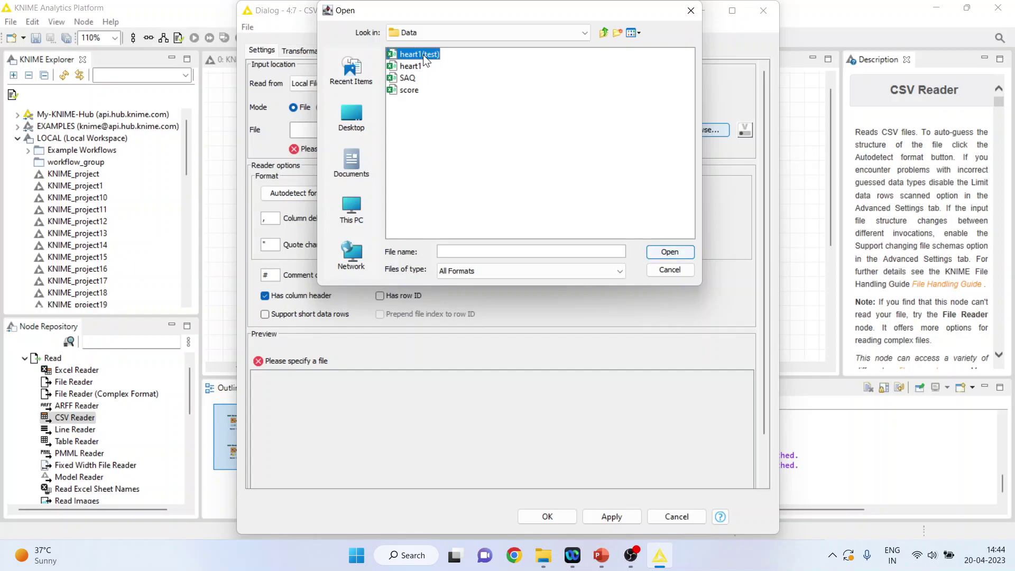
pyautogui.click(655, 254)
pyautogui.click(567, 515)
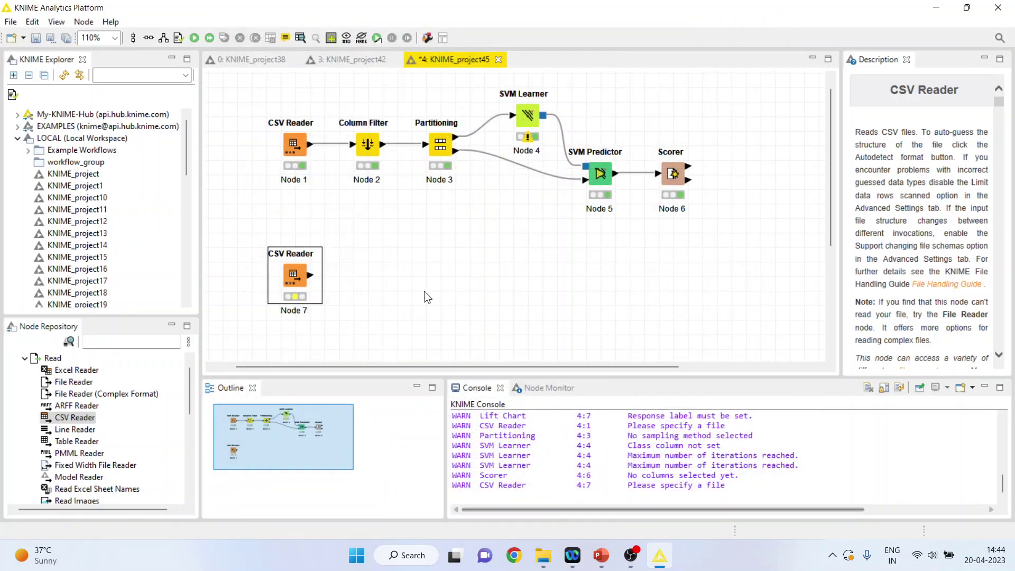
# - Execute Node 7 and review its 10-row, 12-column test File Table
pyautogui.rightClick(302, 271)
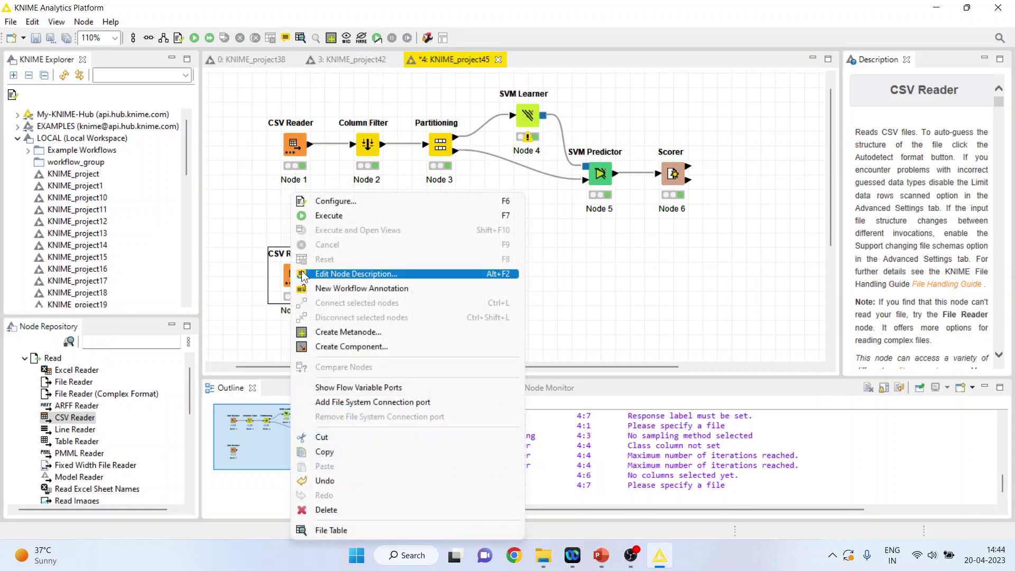
pyautogui.click(336, 220)
pyautogui.rightClick(294, 283)
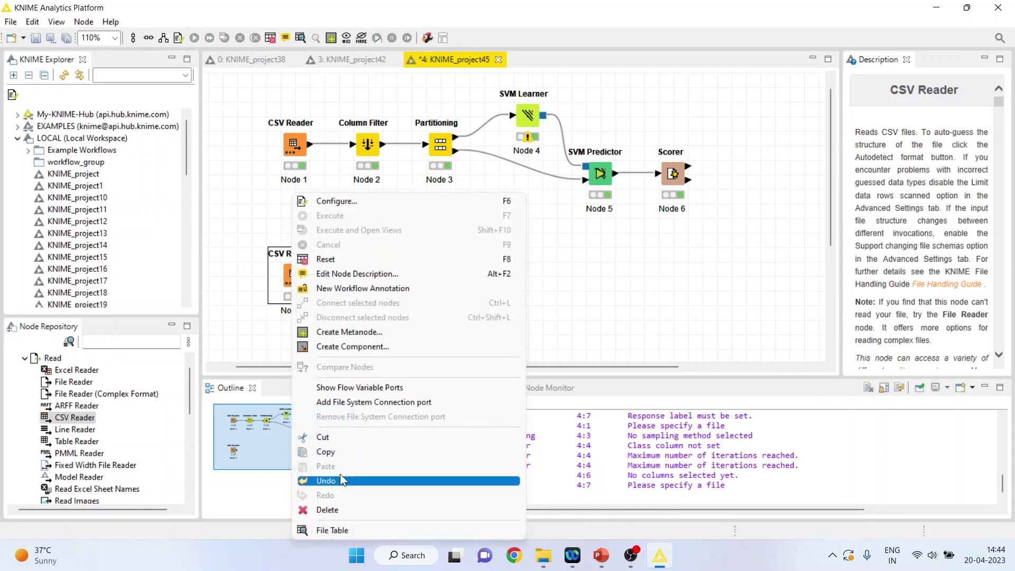
pyautogui.click(342, 528)
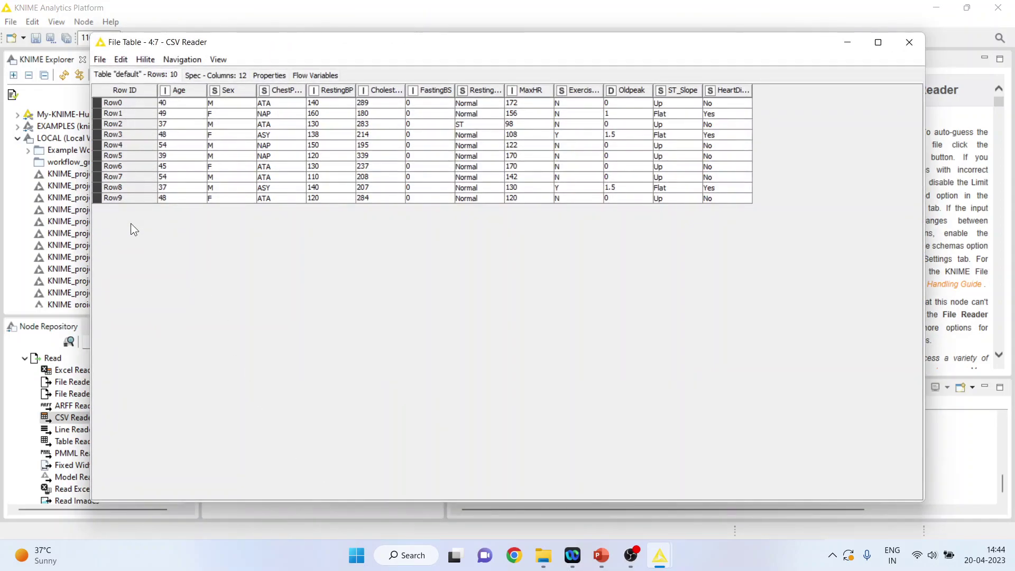
pyautogui.click(908, 43)
# - Copy the Column Filter, paste it beside the test CSV Reader and connect them
pyautogui.click(101, 338)
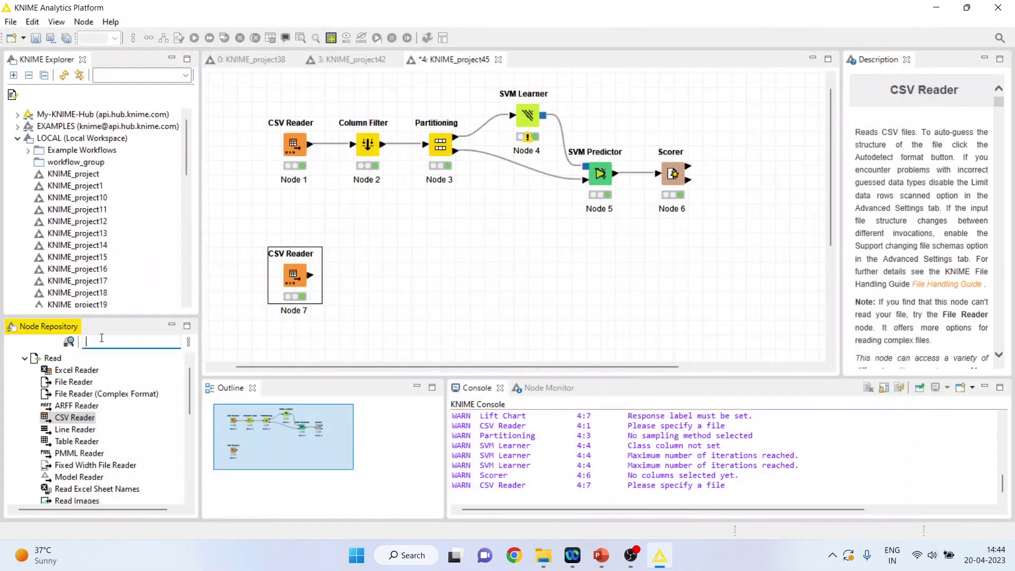
pyautogui.write('colum')
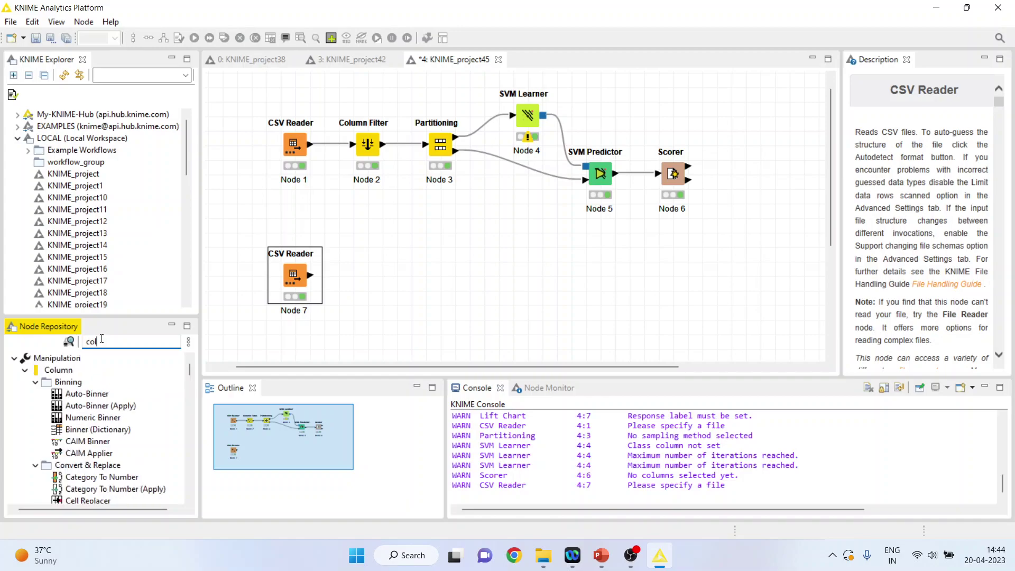
pyautogui.press('BackSpace')
pyautogui.press('BackSpace')
pyautogui.press('BackSpace')
pyautogui.press('BackSpace')
pyautogui.press('BackSpace')
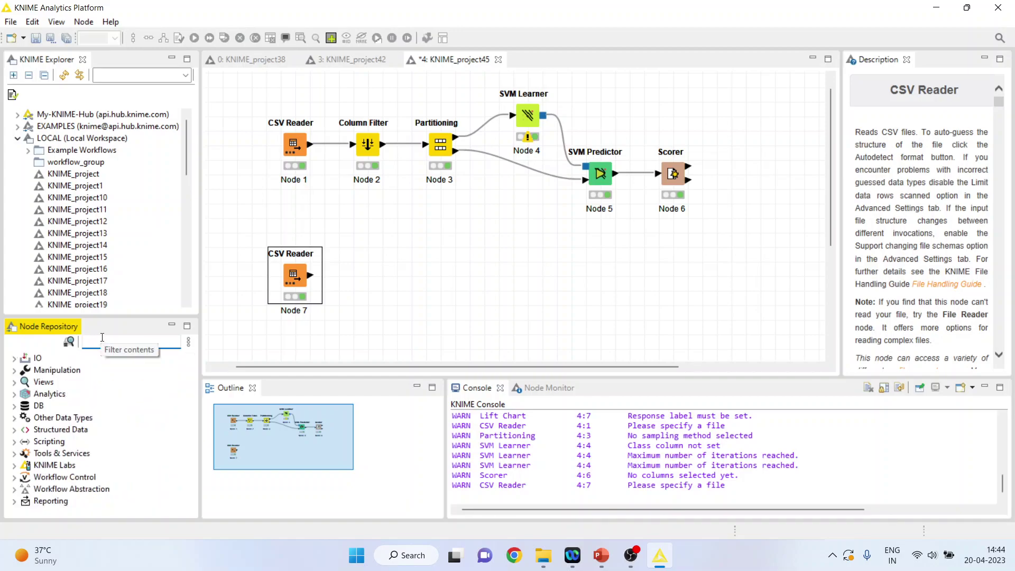
pyautogui.rightClick(368, 164)
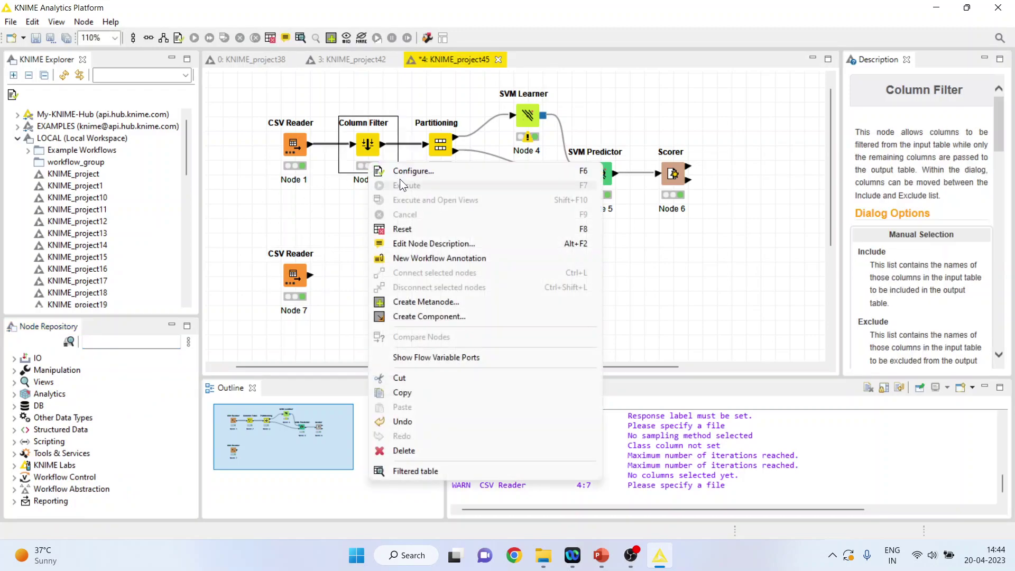
pyautogui.click(436, 392)
pyautogui.click(384, 280)
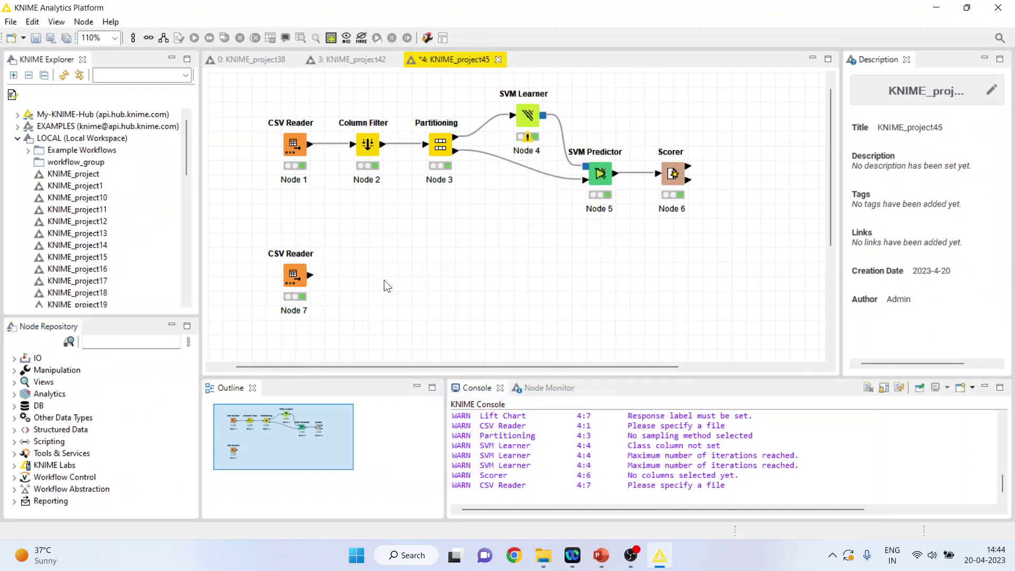
pyautogui.hotkey('ctrl', 'v')
pyautogui.moveTo(454, 237); pyautogui.dragTo(383, 281)
pyautogui.moveTo(311, 276); pyautogui.dragTo(370, 281)
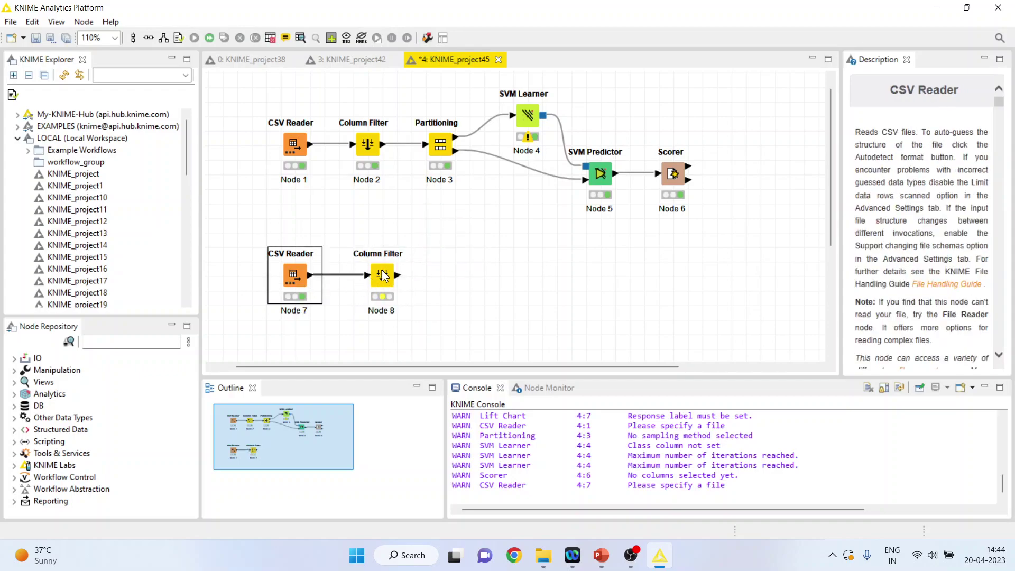
# - Execute the copied Column Filter and review its 10-row, 5-column Filtered table
pyautogui.rightClick(392, 270)
pyautogui.click(441, 250)
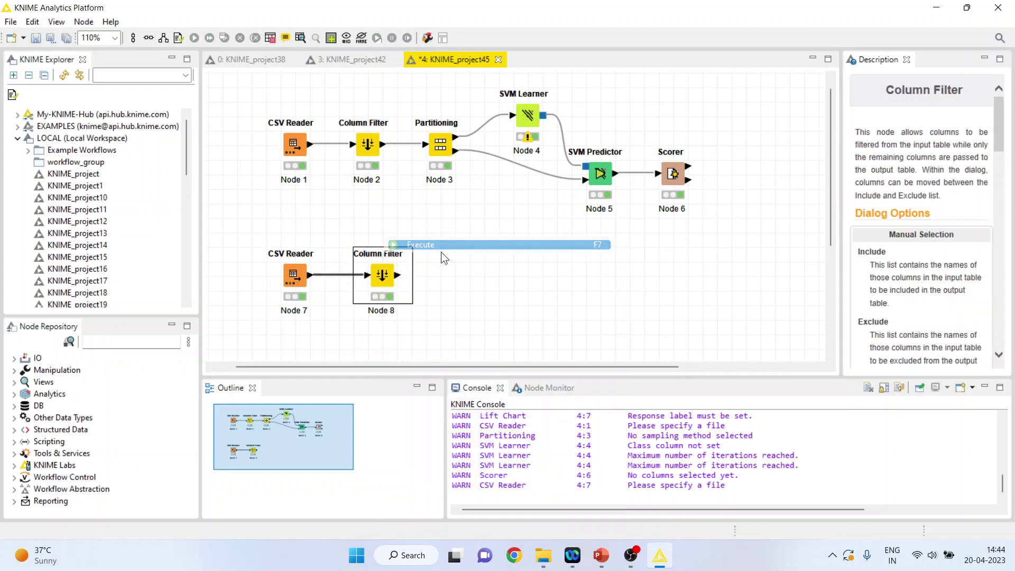
pyautogui.rightClick(389, 290)
pyautogui.click(456, 530)
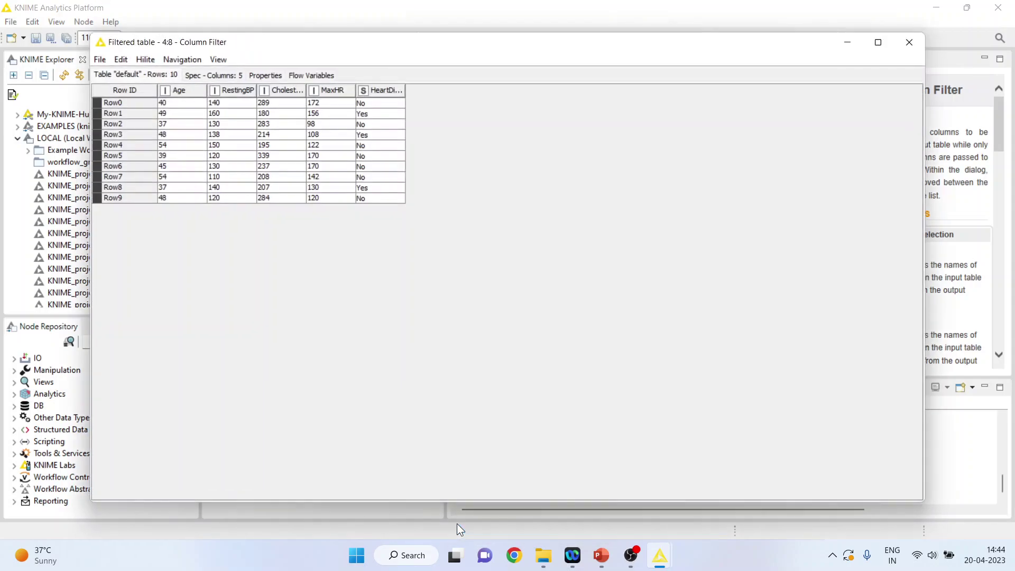
pyautogui.click(910, 43)
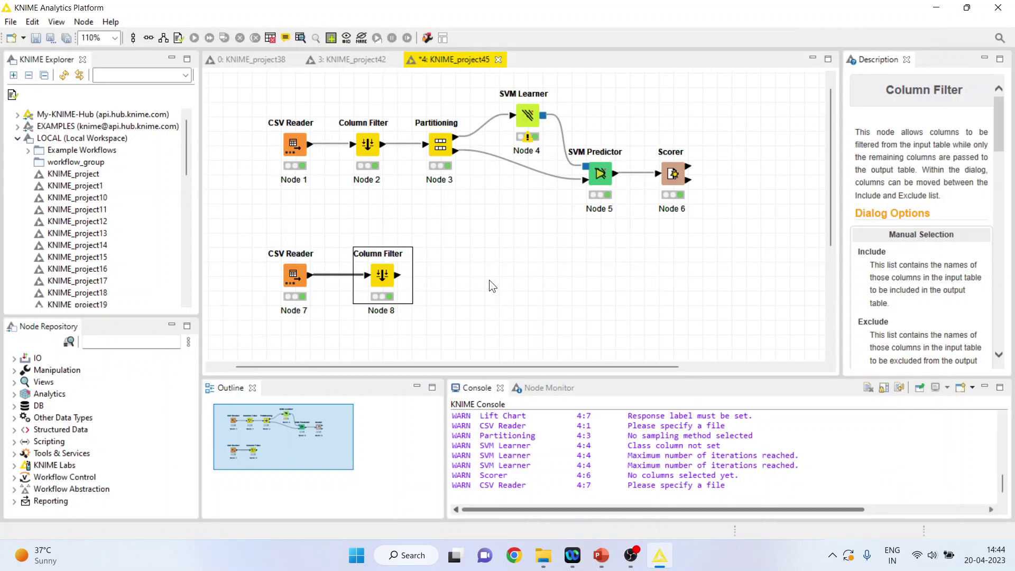
# - Add an SVM Predictor (Node 9) right of the Column Filter and feed it the SVM Learner's model
pyautogui.click(90, 342)
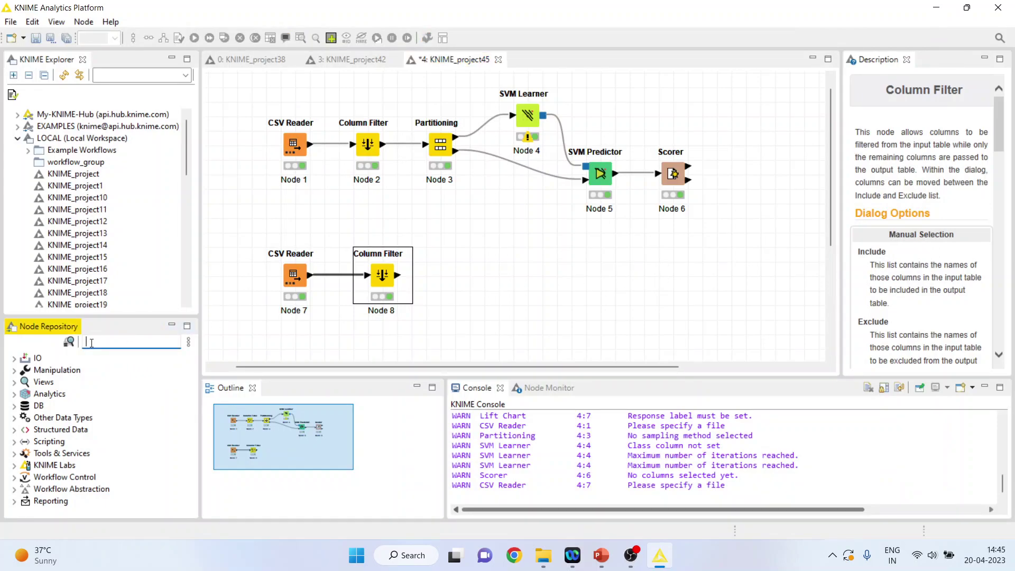
pyautogui.write('svm')
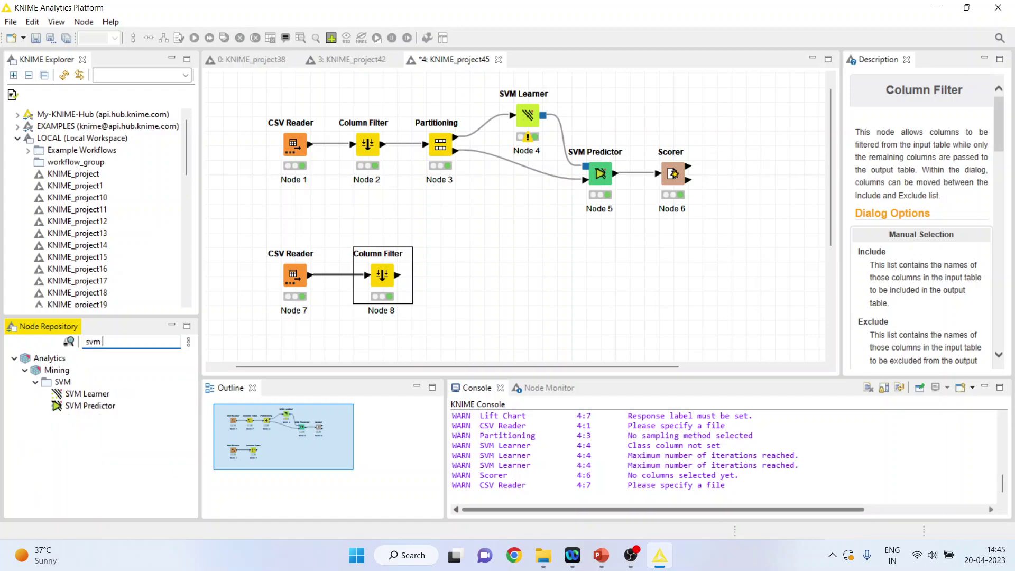
pyautogui.write(' pre')
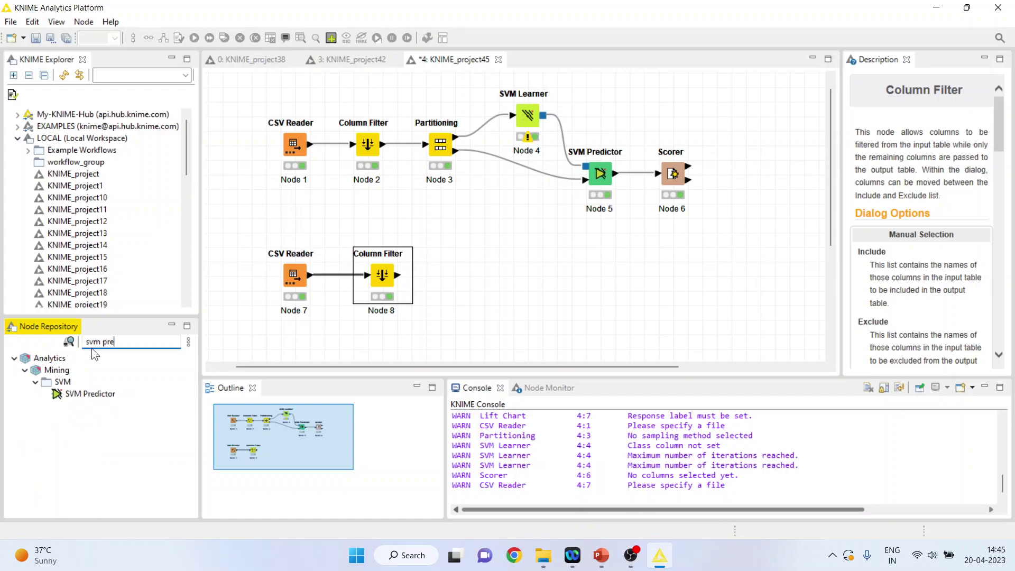
pyautogui.doubleClick(88, 393)
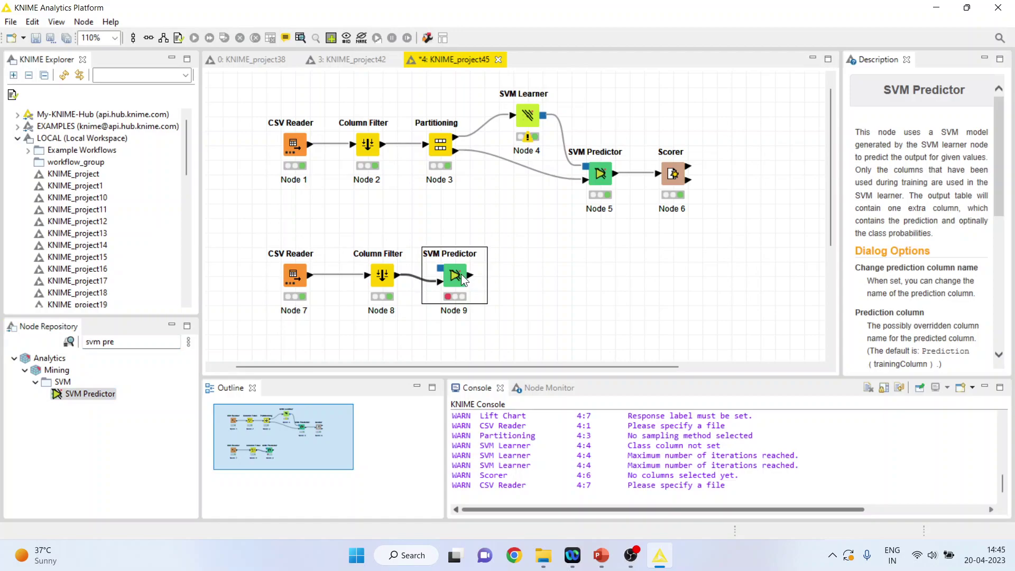
pyautogui.moveTo(461, 274); pyautogui.dragTo(633, 288)
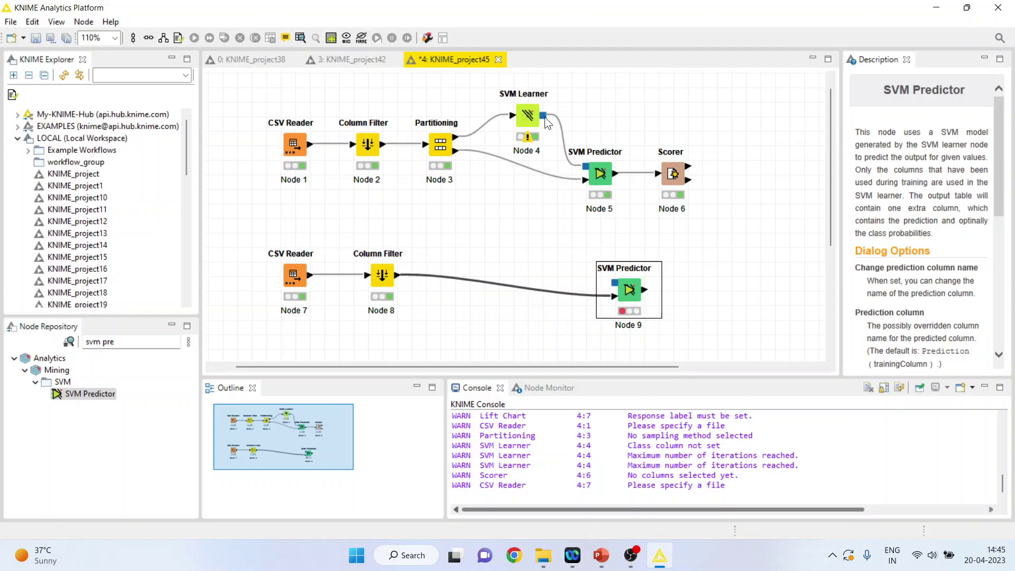
pyautogui.moveTo(544, 116); pyautogui.dragTo(615, 283)
# - Configure Node 9 to rename the prediction column, leaving class probability columns off
pyautogui.click(641, 289)
pyautogui.rightClick(638, 289)
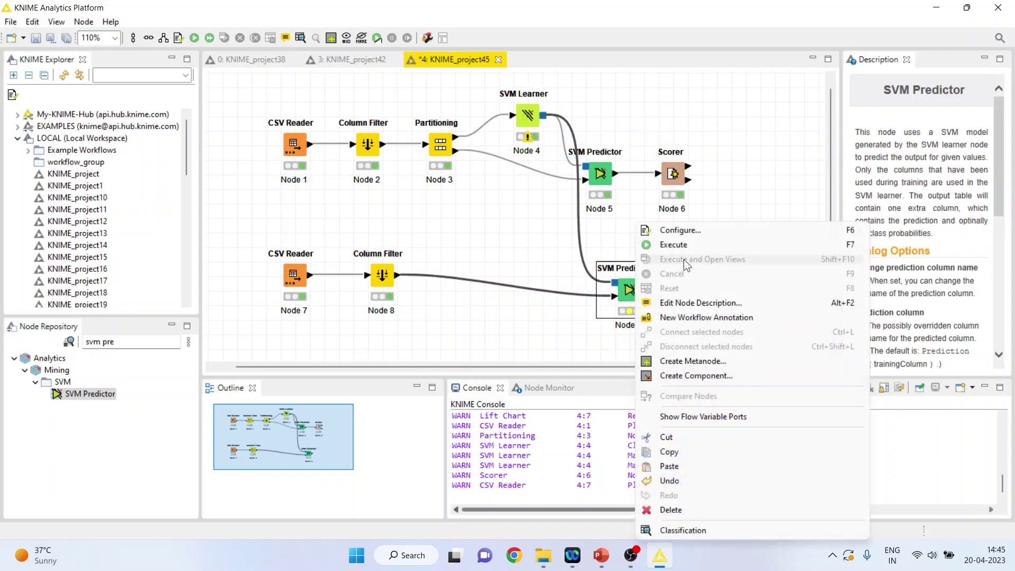
pyautogui.click(682, 232)
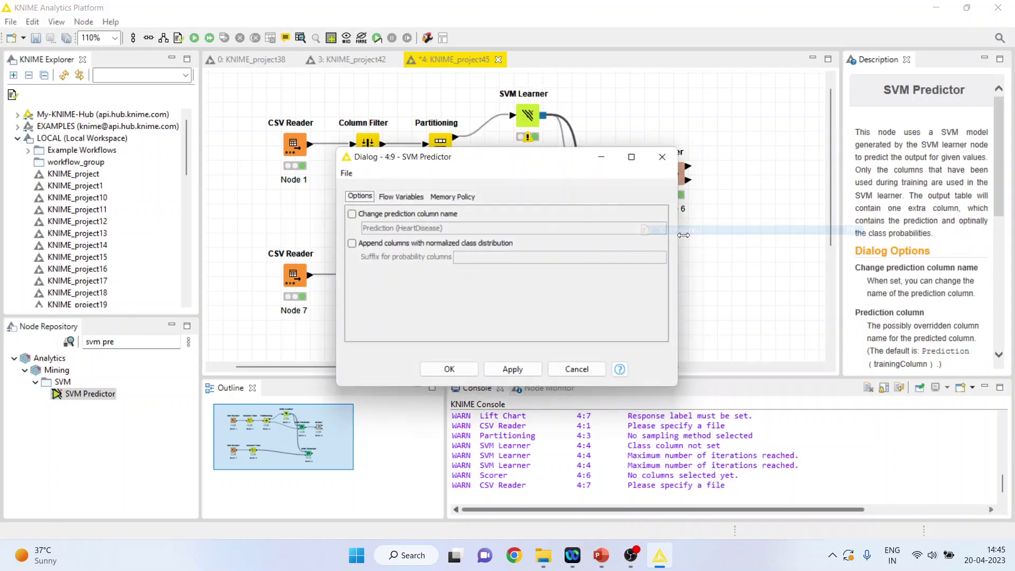
pyautogui.click(352, 218)
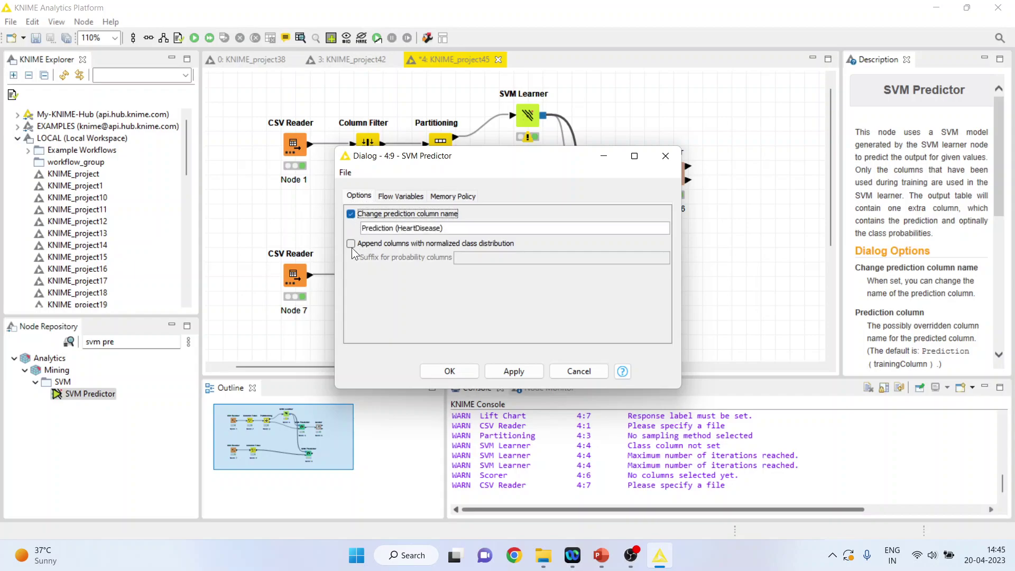
pyautogui.click(350, 243)
pyautogui.click(350, 243)
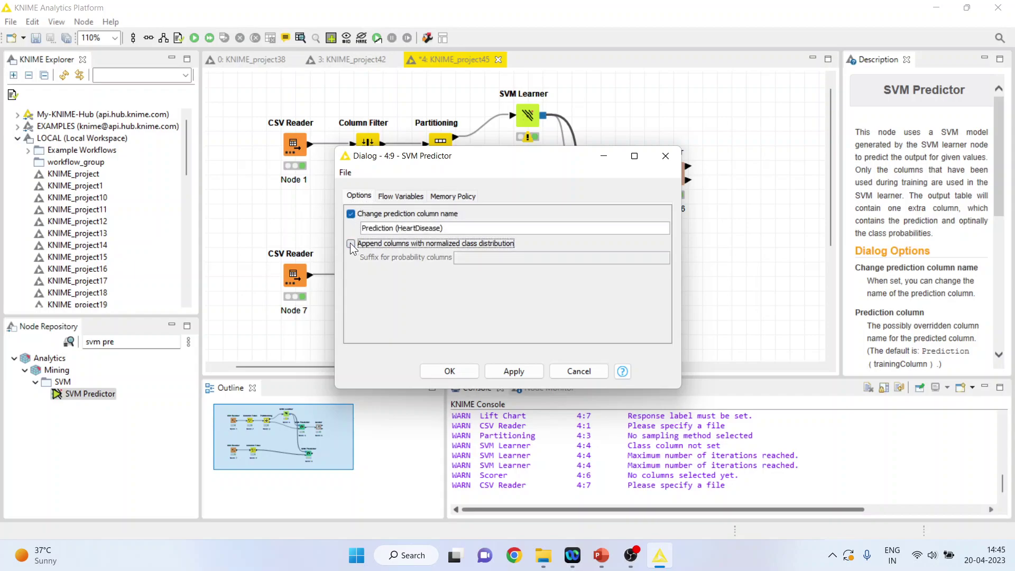
pyautogui.click(451, 375)
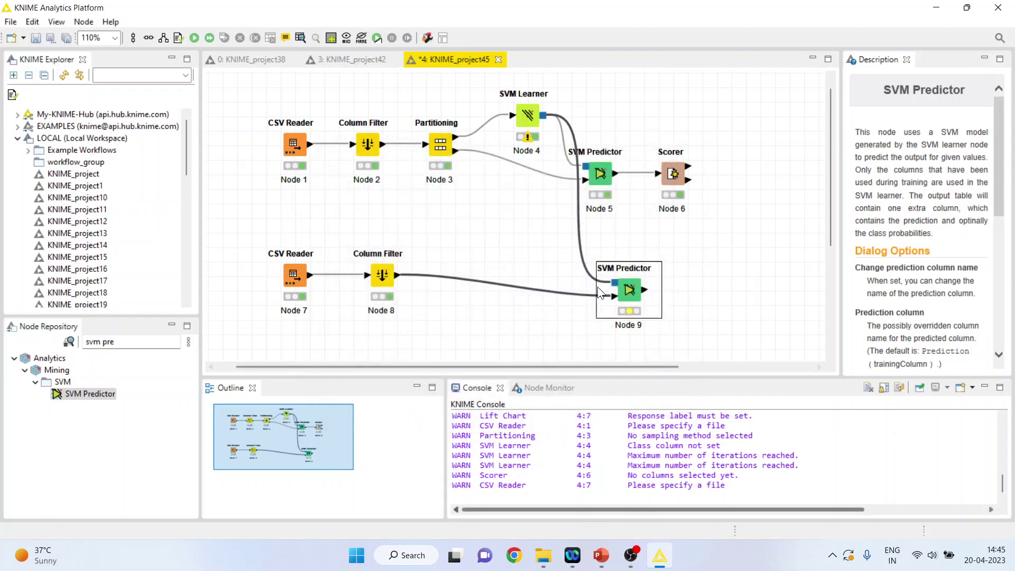
# - Run Node 9 and check its Classification table's Prediction (HeartDisease) values for the 10 rows
pyautogui.rightClick(629, 284)
pyautogui.click(672, 249)
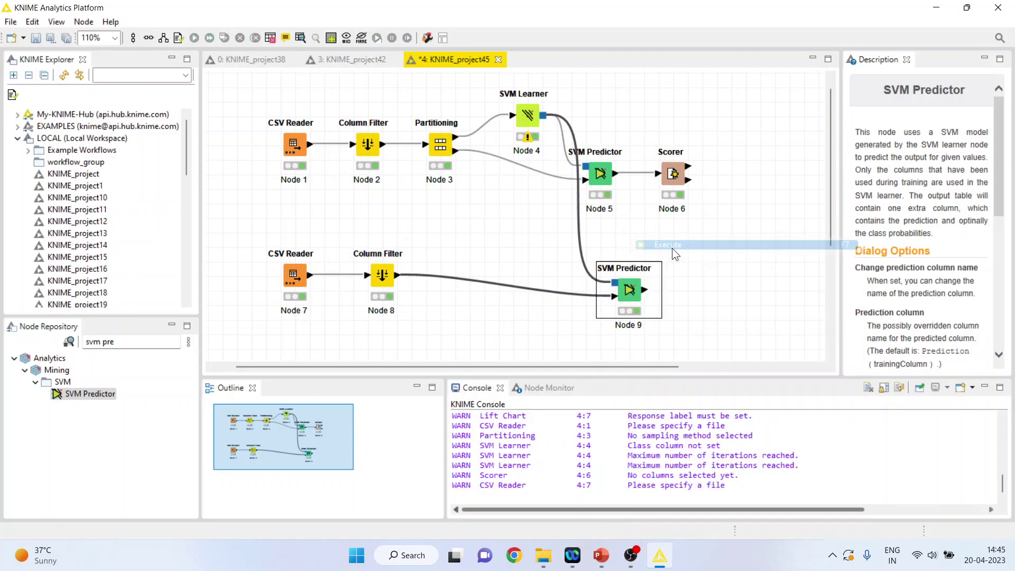
pyautogui.rightClick(634, 284)
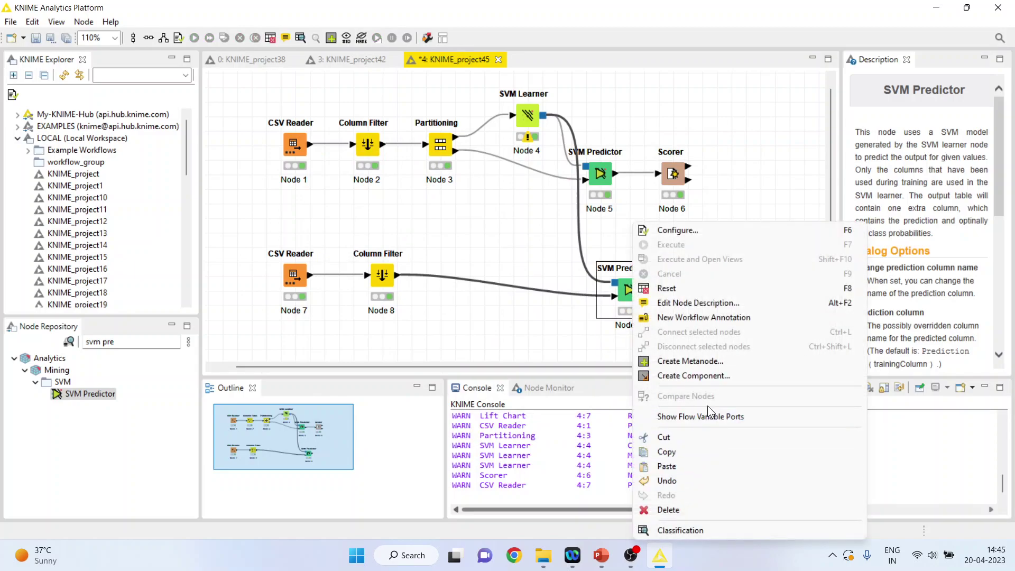
pyautogui.click(712, 528)
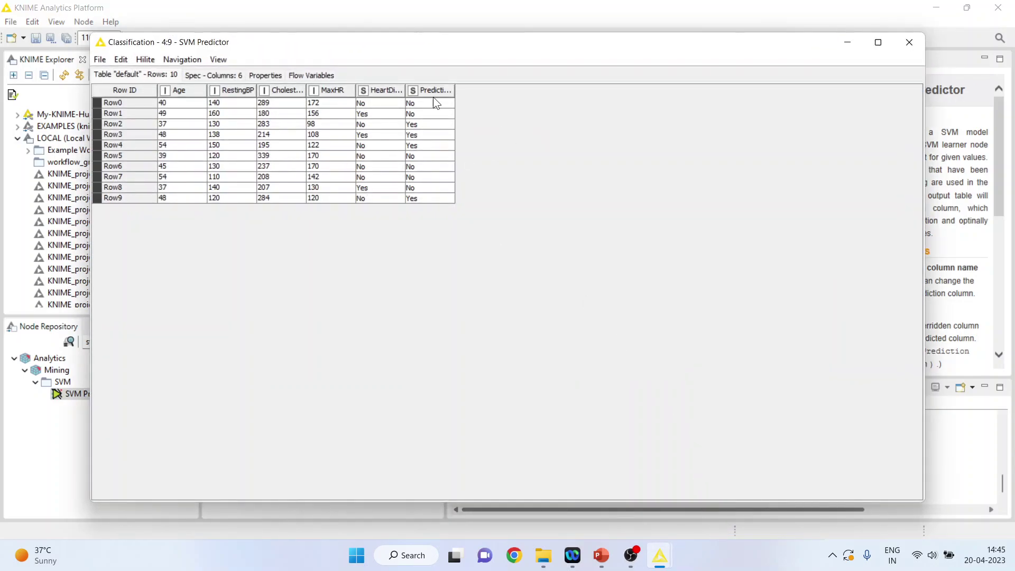
pyautogui.moveTo(407, 91); pyautogui.dragTo(600, 91)
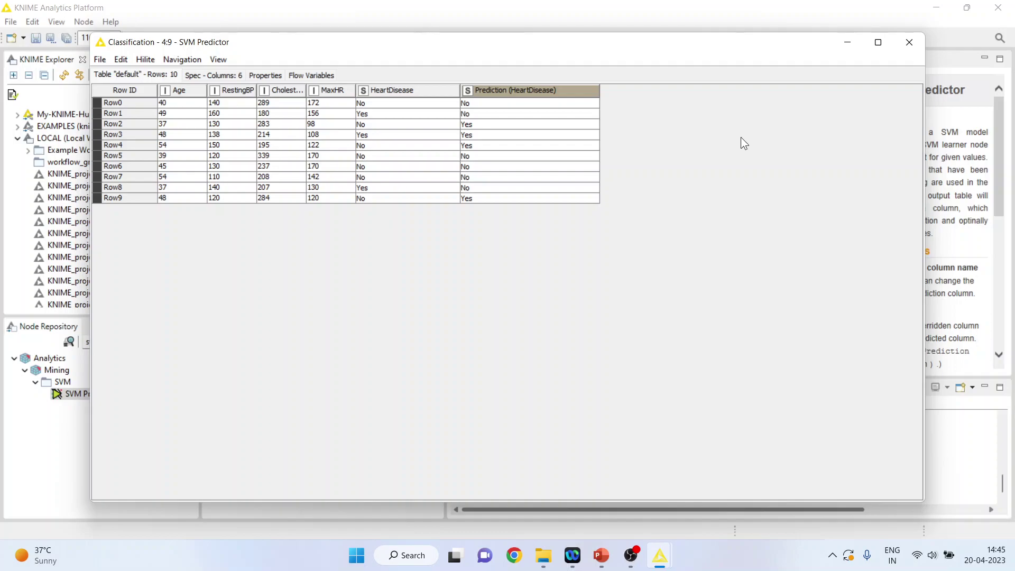
# - Close the table and paste a copy of the Scorer to the right of Node 9
pyautogui.click(909, 43)
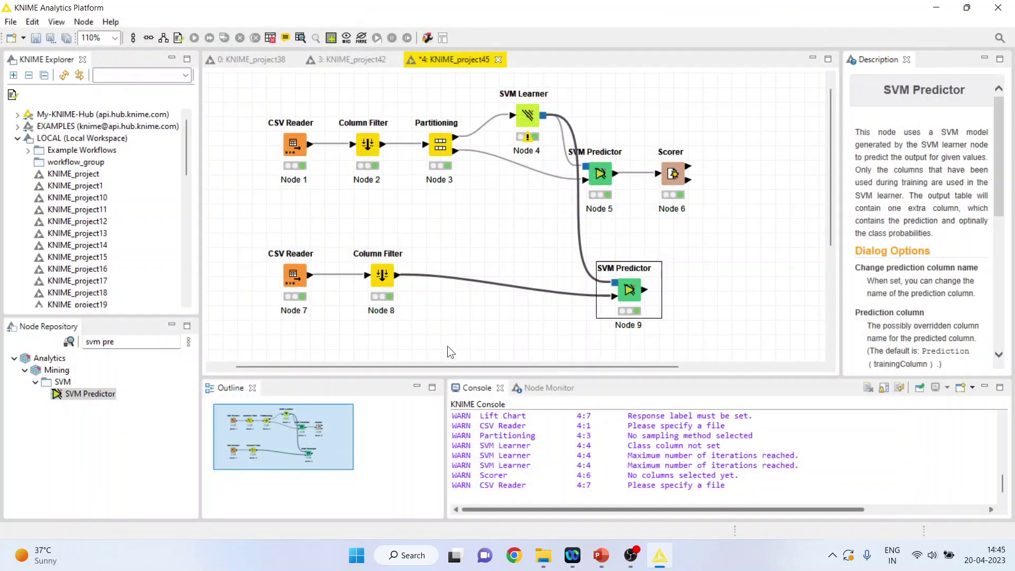
pyautogui.click(135, 343)
pyautogui.press('BackSpace')
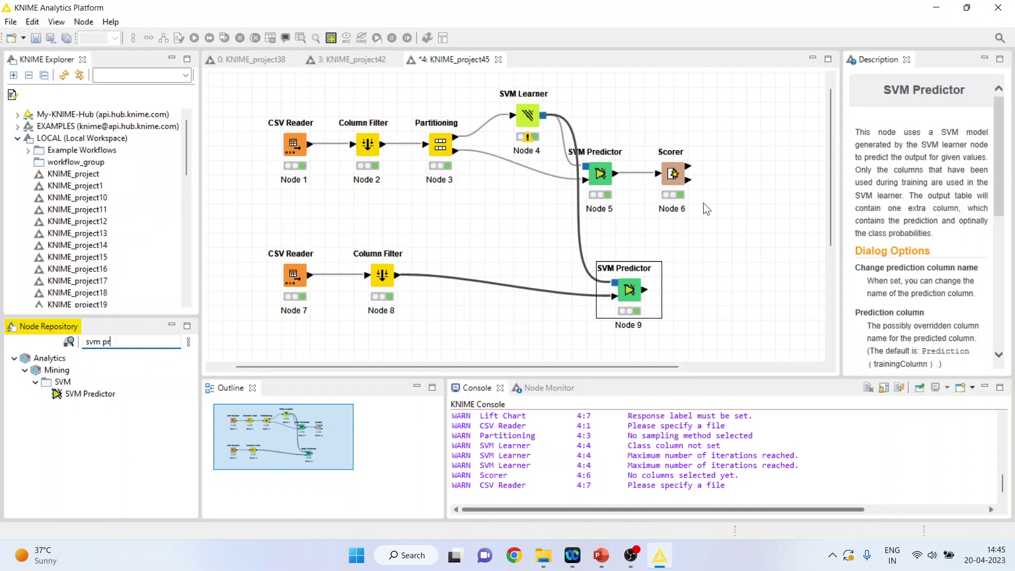
pyautogui.rightClick(673, 179)
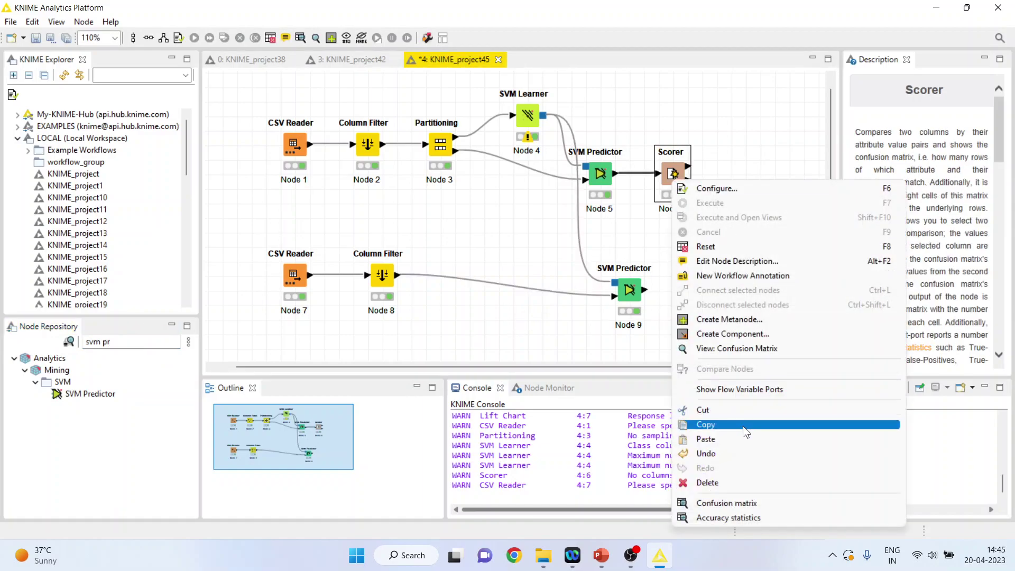
pyautogui.click(744, 427)
pyautogui.click(725, 304)
pyautogui.hotkey('ctrl', 'v')
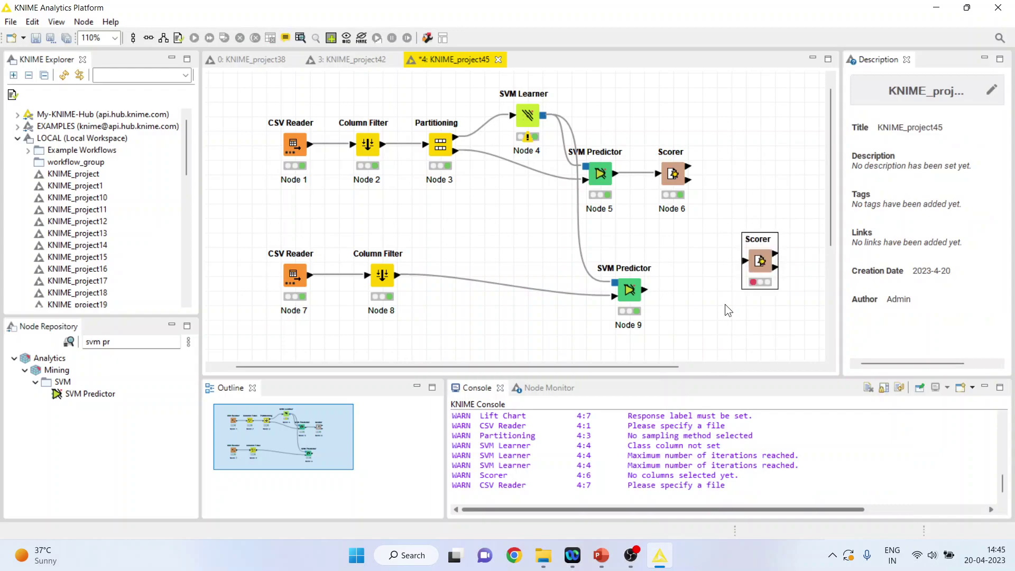
pyautogui.moveTo(763, 260); pyautogui.dragTo(688, 290)
# - Connect Node 9 to the new Scorer, compare HeartDisease with Prediction (HeartDisease), and run it
pyautogui.click(646, 294)
pyautogui.click(688, 294)
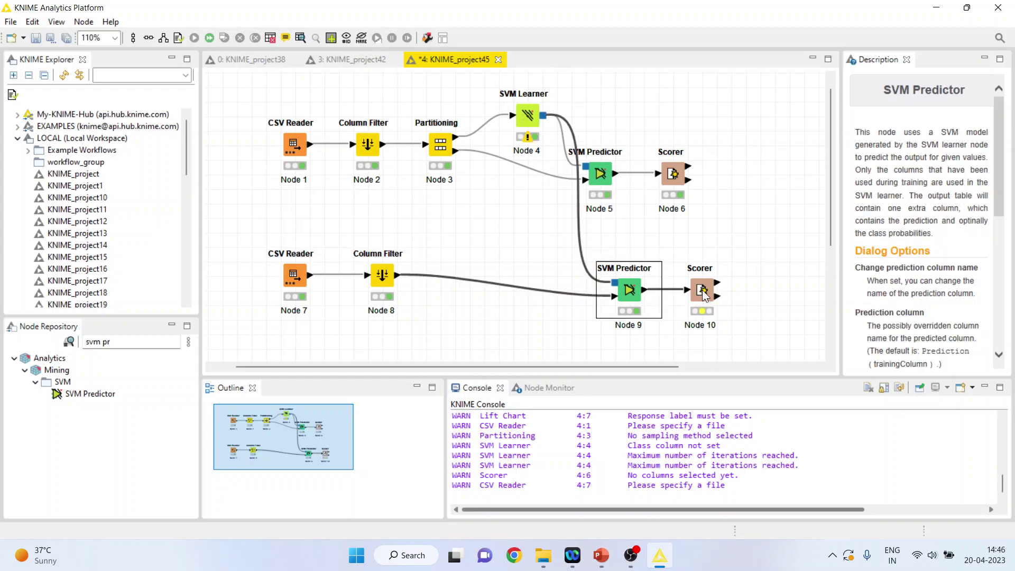
pyautogui.rightClick(701, 289)
pyautogui.click(747, 206)
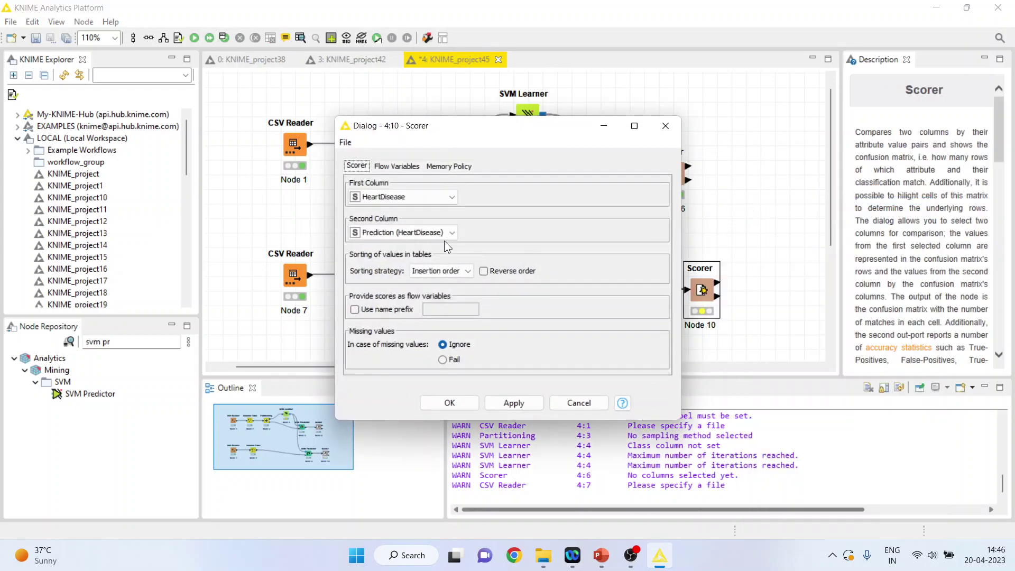
pyautogui.click(459, 408)
pyautogui.rightClick(705, 292)
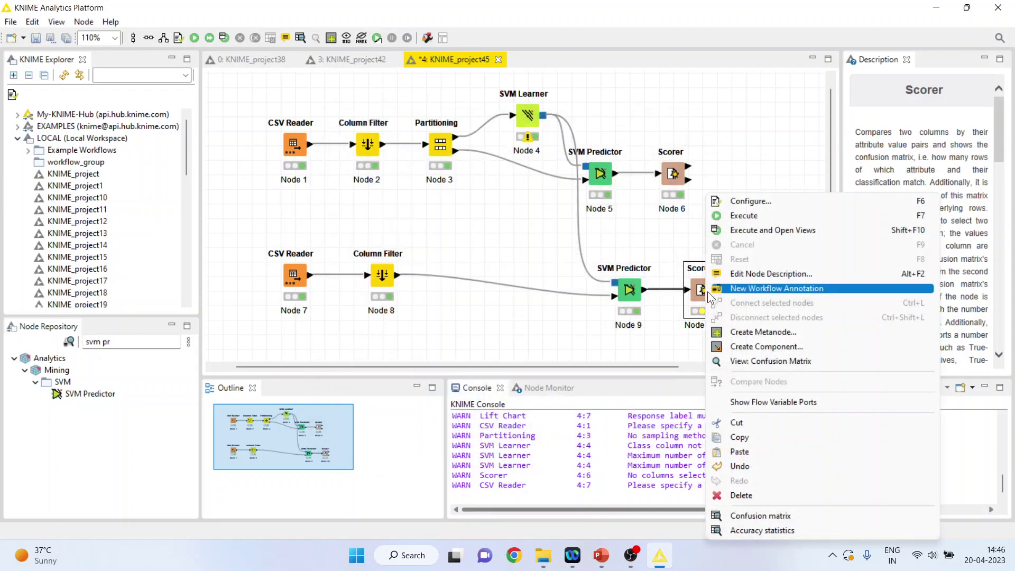
pyautogui.click(741, 216)
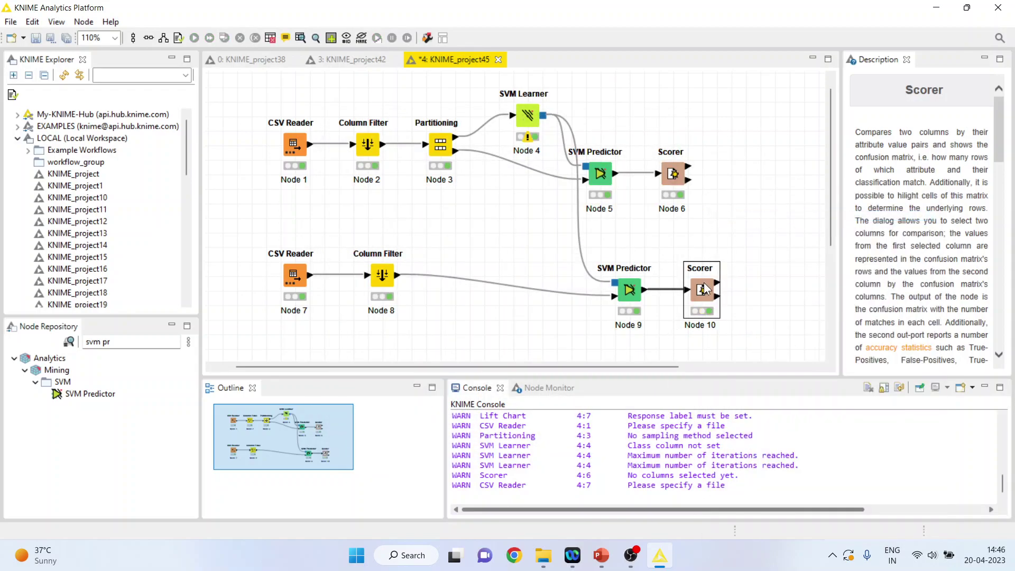
pyautogui.rightClick(706, 290)
pyautogui.click(792, 361)
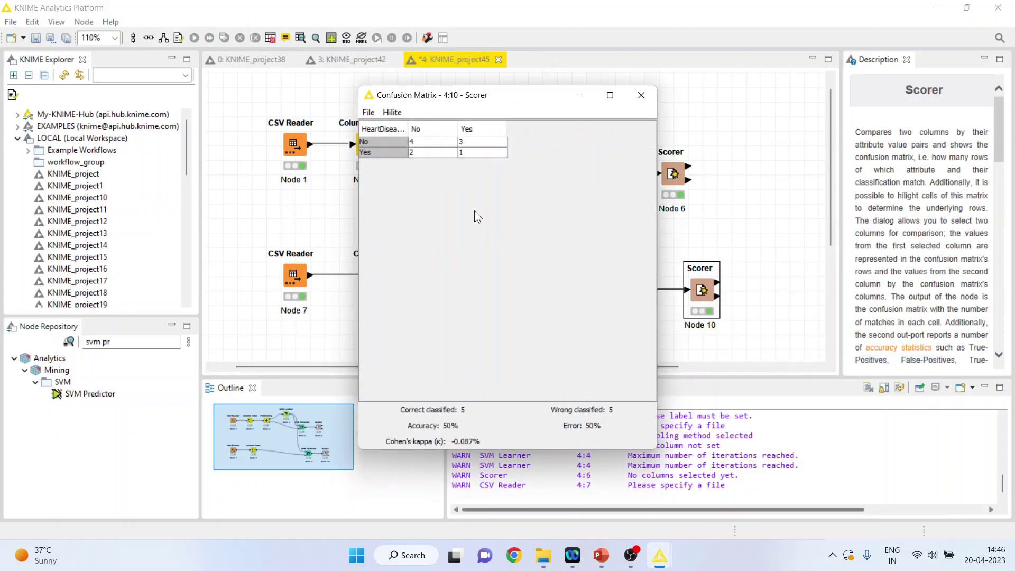
pyautogui.click(416, 145)
pyautogui.click(463, 152)
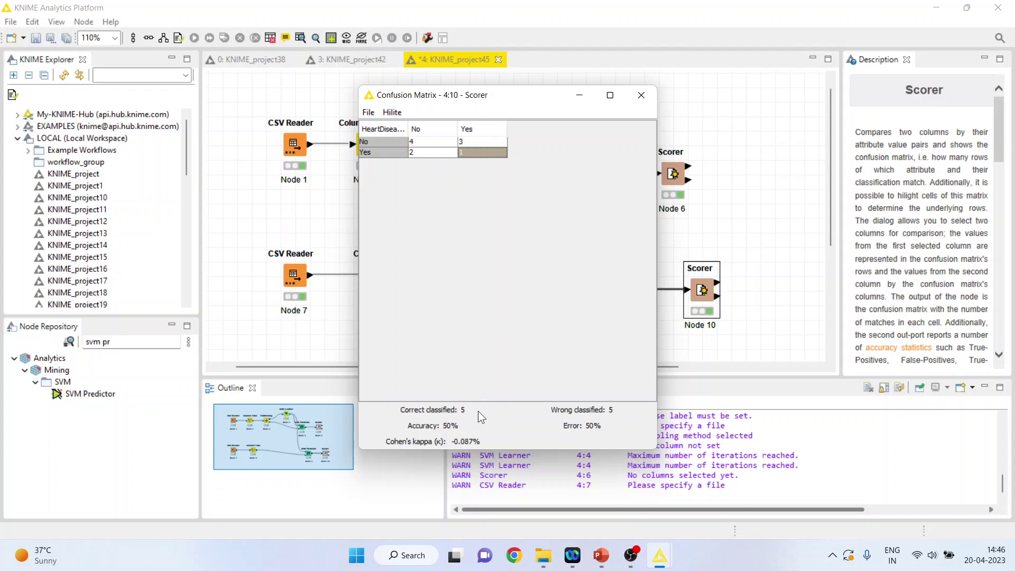
pyautogui.click(417, 154)
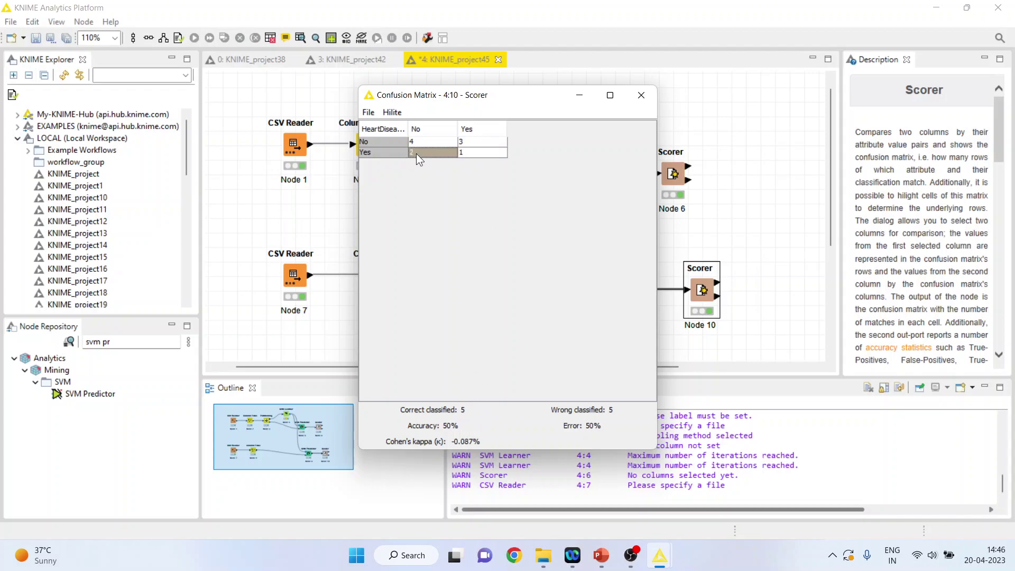
pyautogui.click(477, 140)
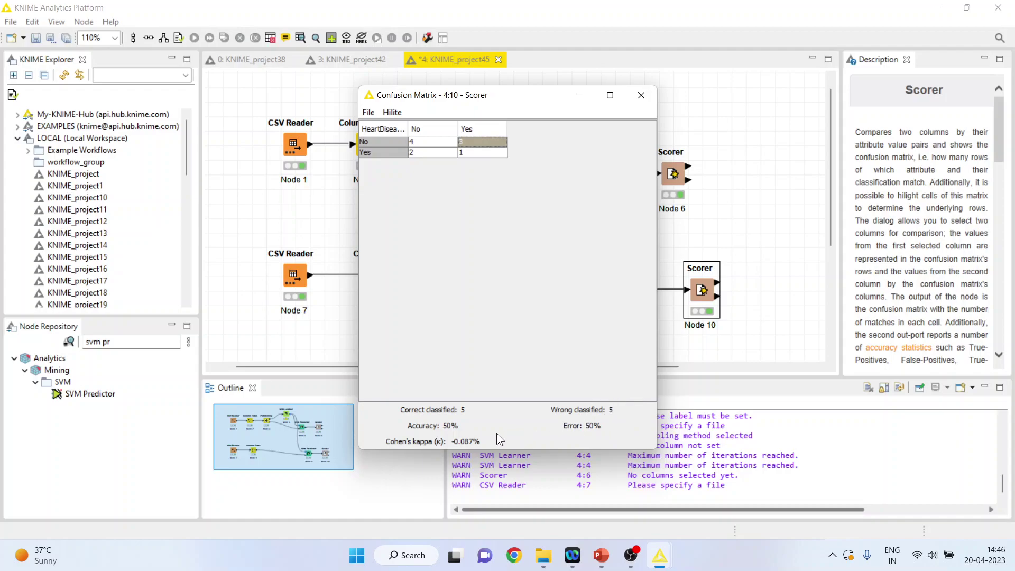
pyautogui.click(641, 95)
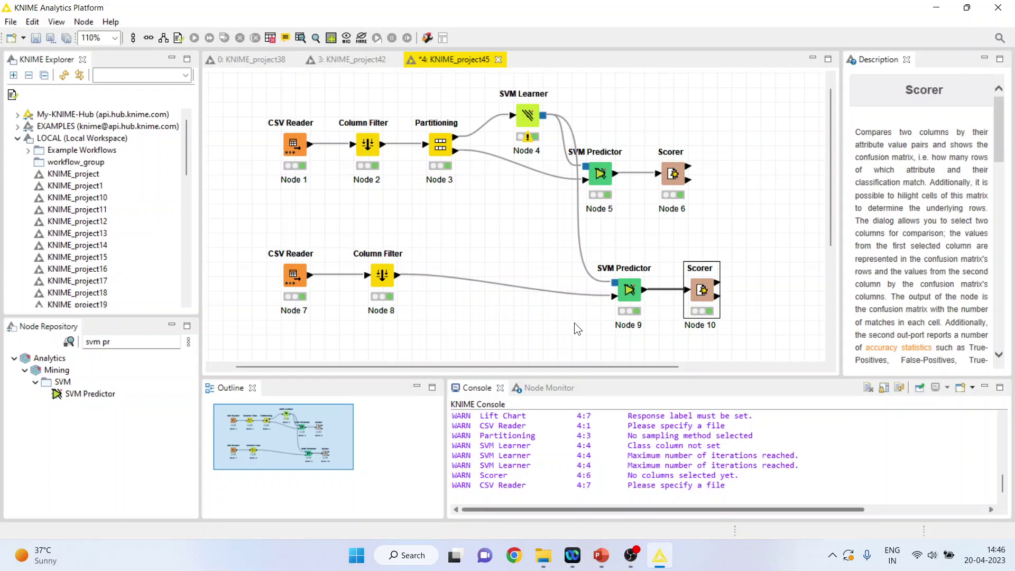
# - Switch to the Support Vector Machine deck in PowerPoint and scroll to slide 5, Thank You
pyautogui.moveTo(601, 555)
pyautogui.click(569, 504)
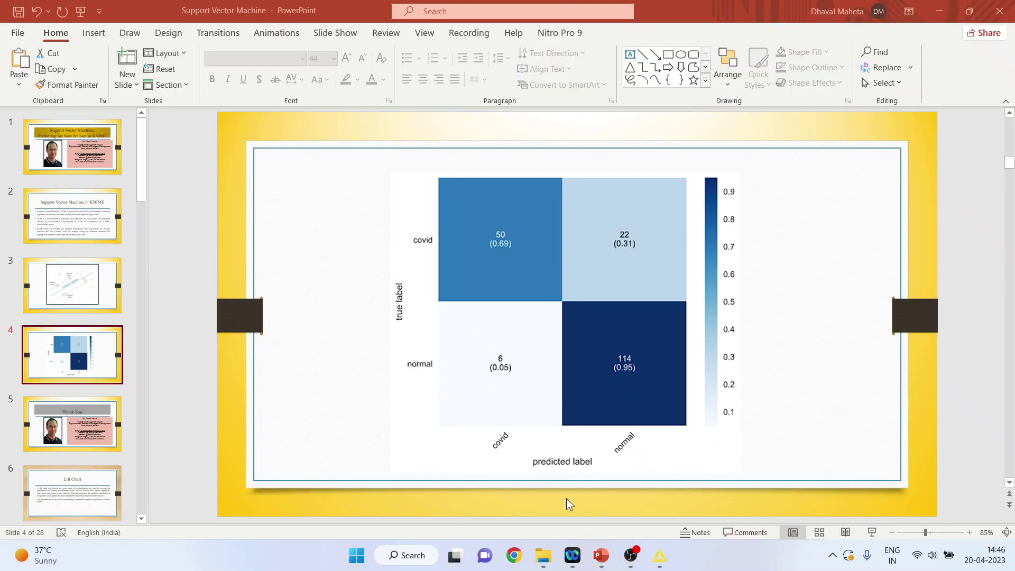
pyautogui.scroll(-1, 569, 504)
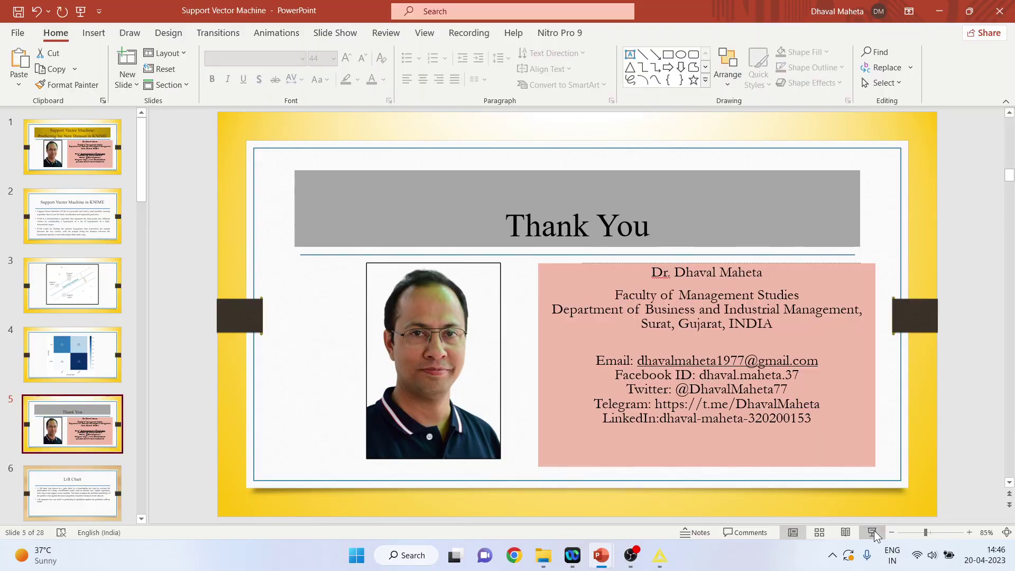